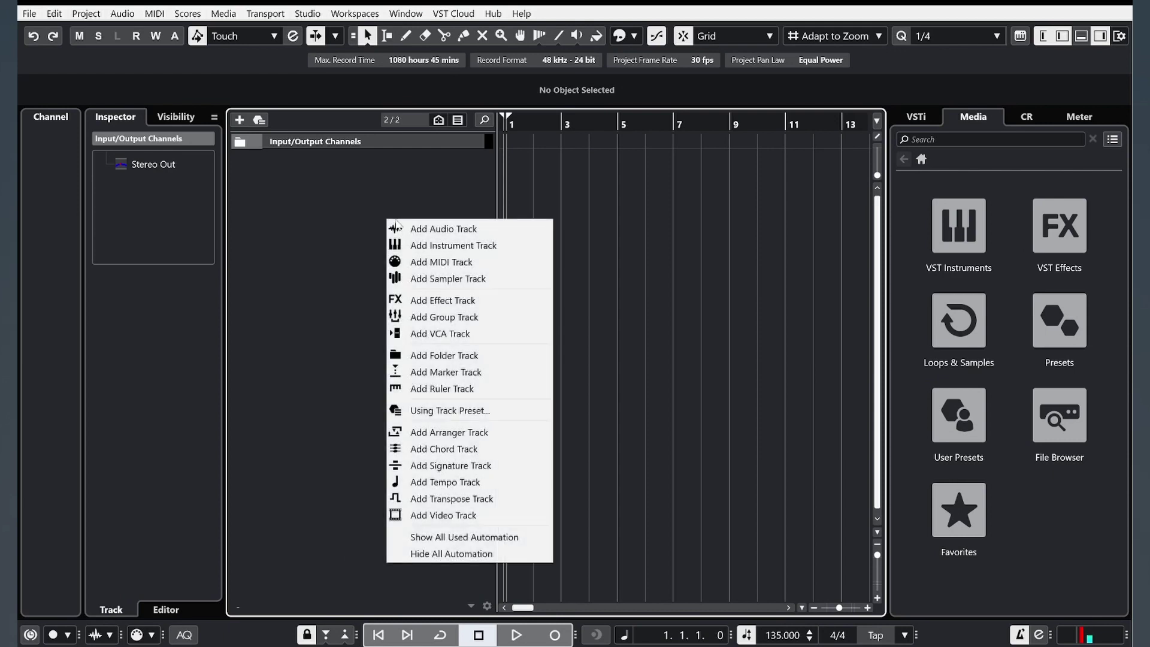
Add a mono audio track fed from the Analog 1 input.
left_click(459, 231)
left_click(633, 306)
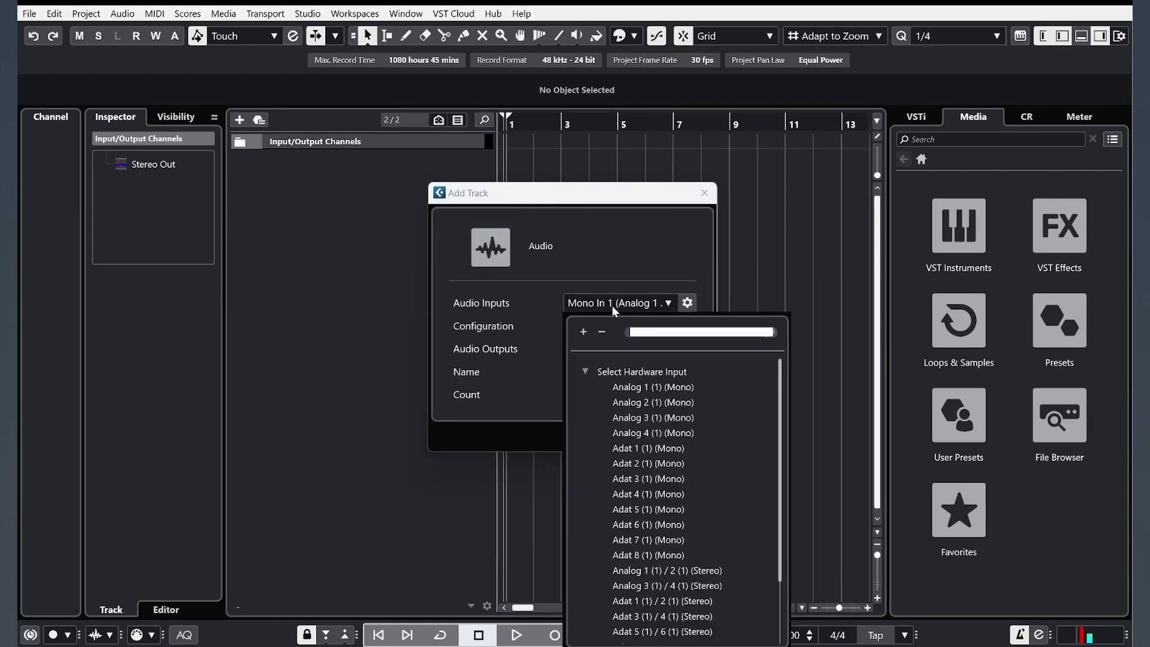
left_click(655, 388)
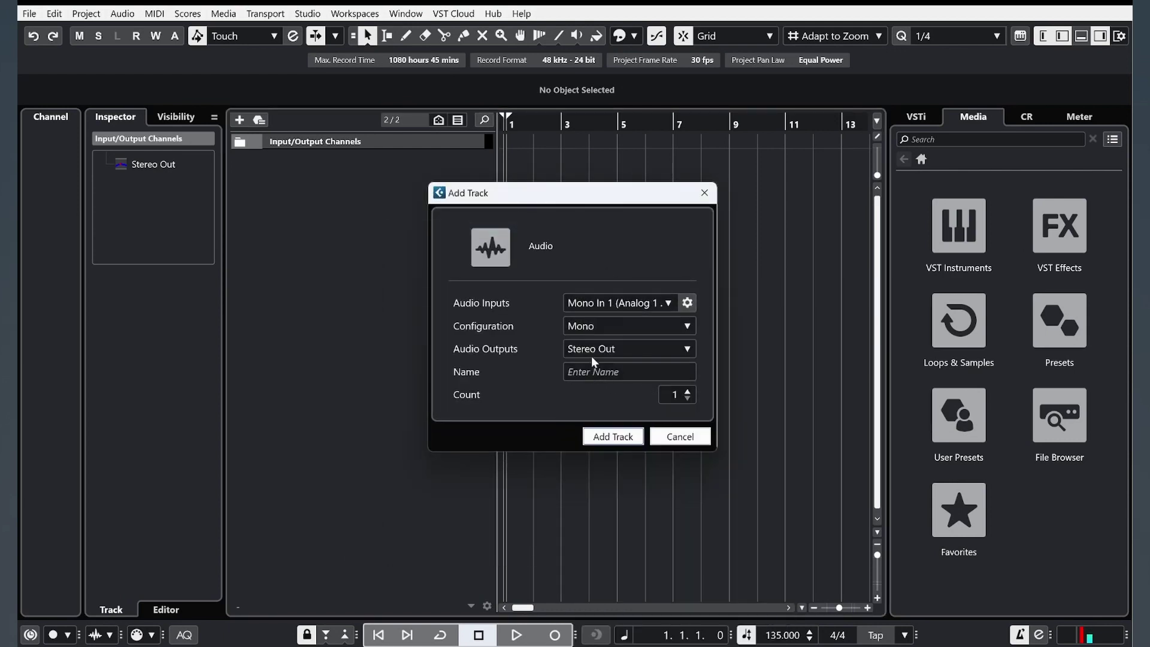
left_click(600, 438)
Duplicate Audio 01 twice to make three audio tracks.
right_click(464, 171)
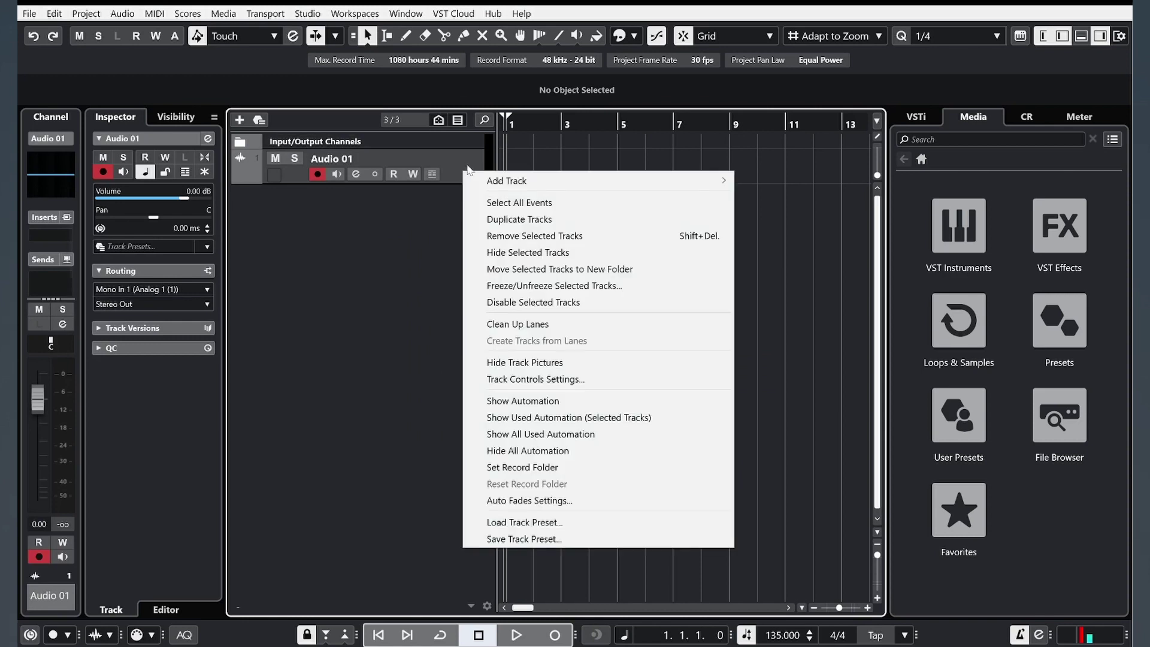
left_click(517, 219)
right_click(464, 199)
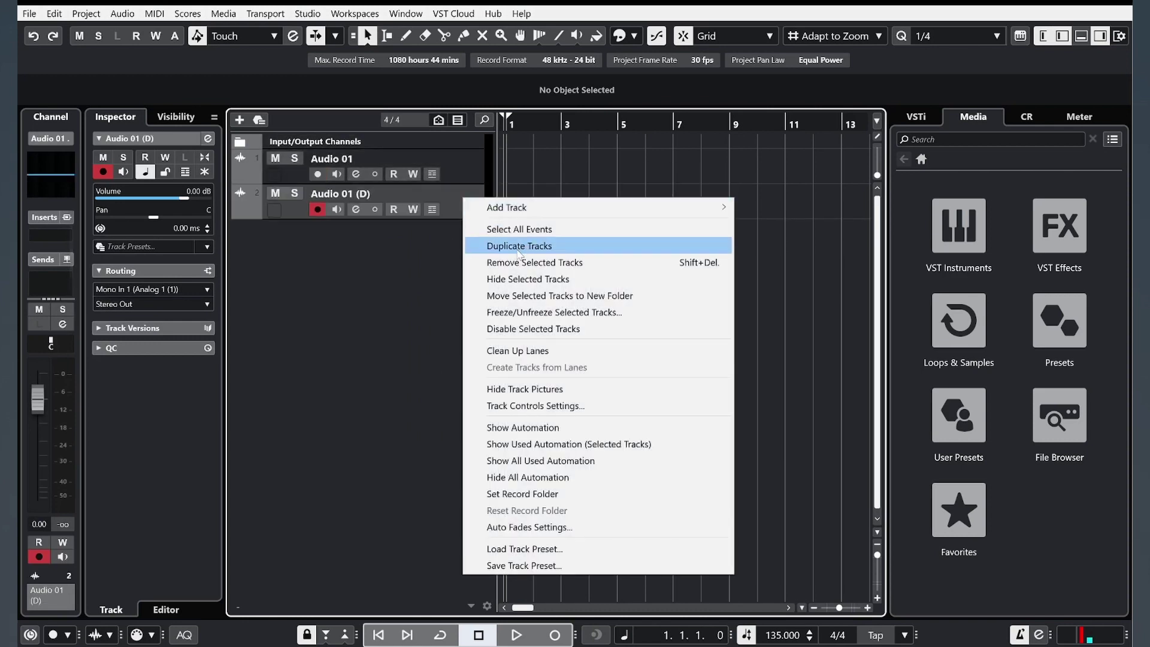
left_click(518, 255)
Pan the original Audio 01 track fully left, then select the other two tracks.
left_click(474, 169)
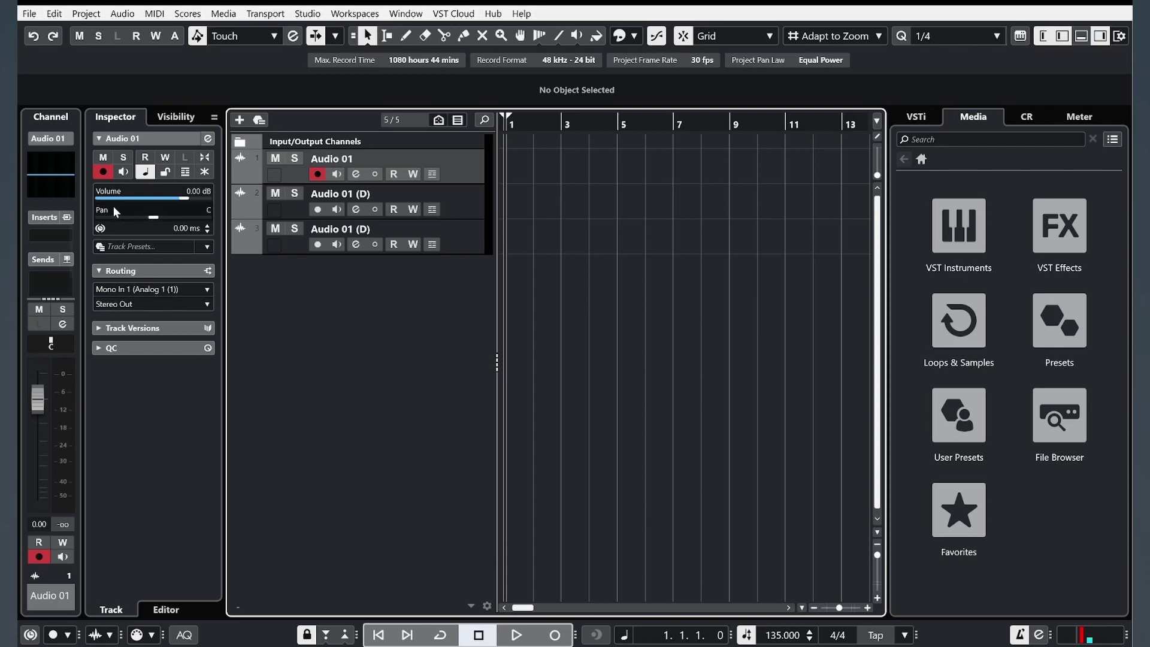
mouse_move(128, 221)
left_mouse_down()
mouse_move(94, 222)
mouse_move(336, 232)
left_mouse_up()
left_click(463, 208)
left_click(458, 237)
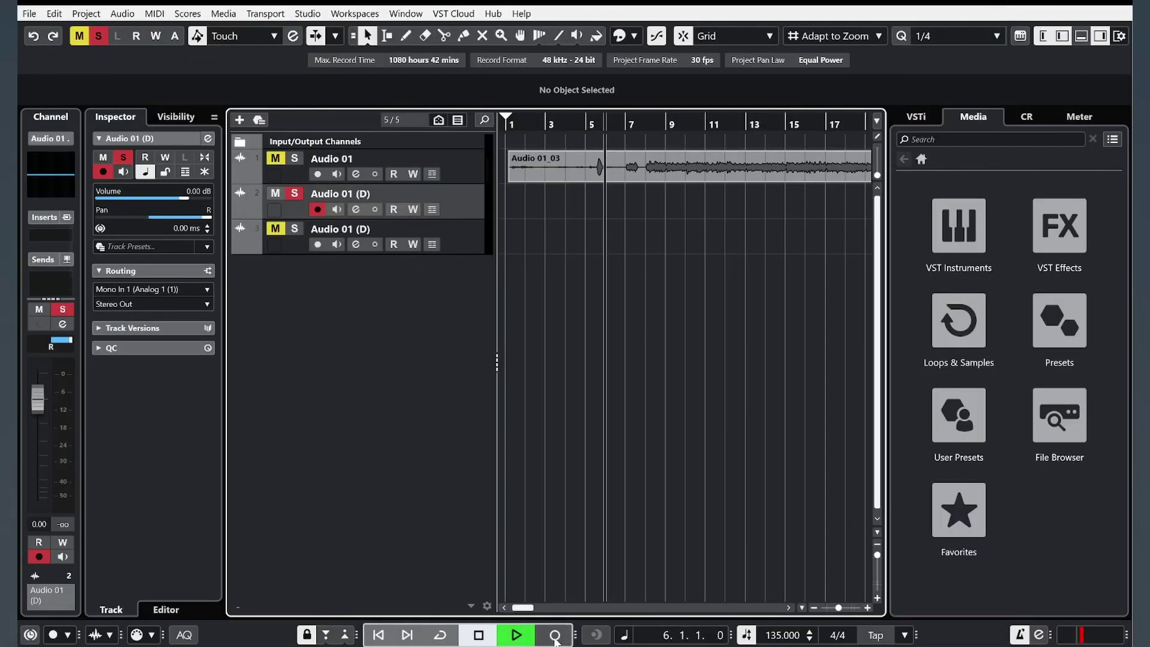
Record a take on the armed track from the transport, then stop recording.
left_click(555, 636)
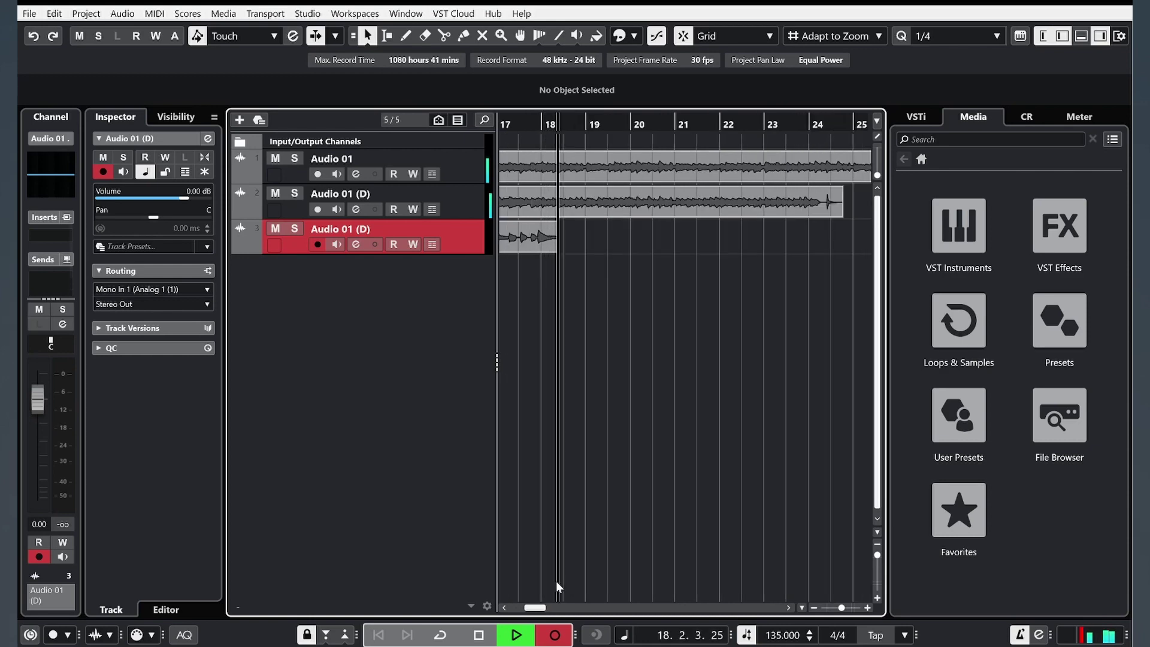
left_click(529, 635)
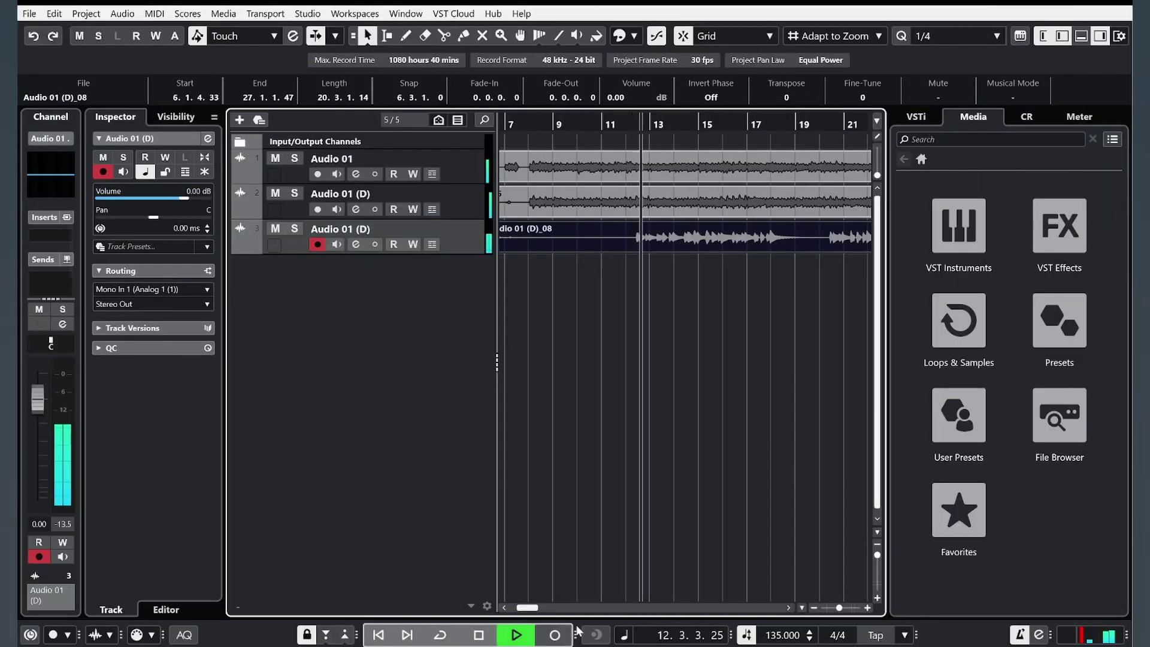
Zoom out the arrange view to show all recorded takes.
left_click_drag(840, 609, 833, 610)
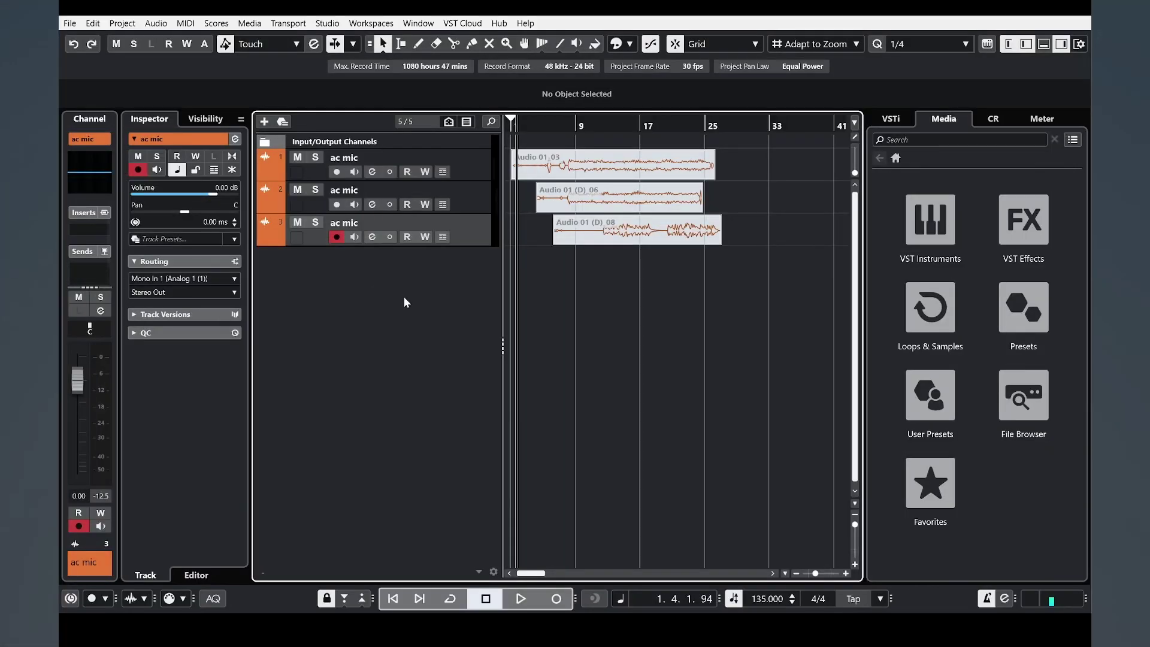
Add a mono audio track with Analog 3 as its input.
right_click(404, 298)
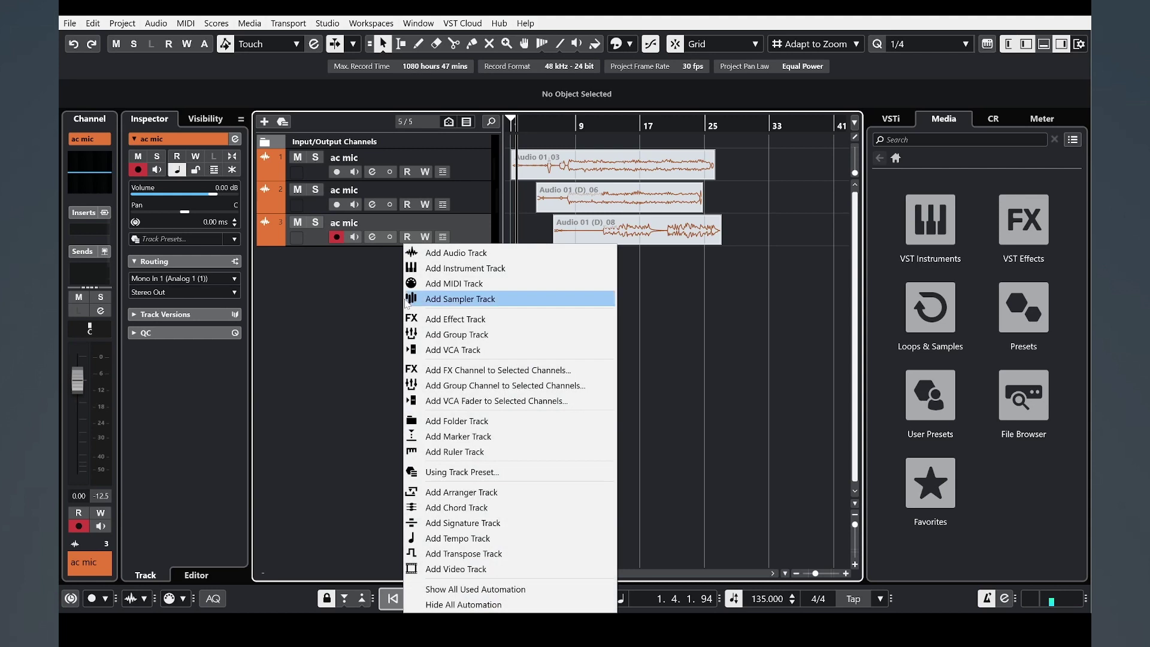
left_click(455, 253)
left_click(615, 290)
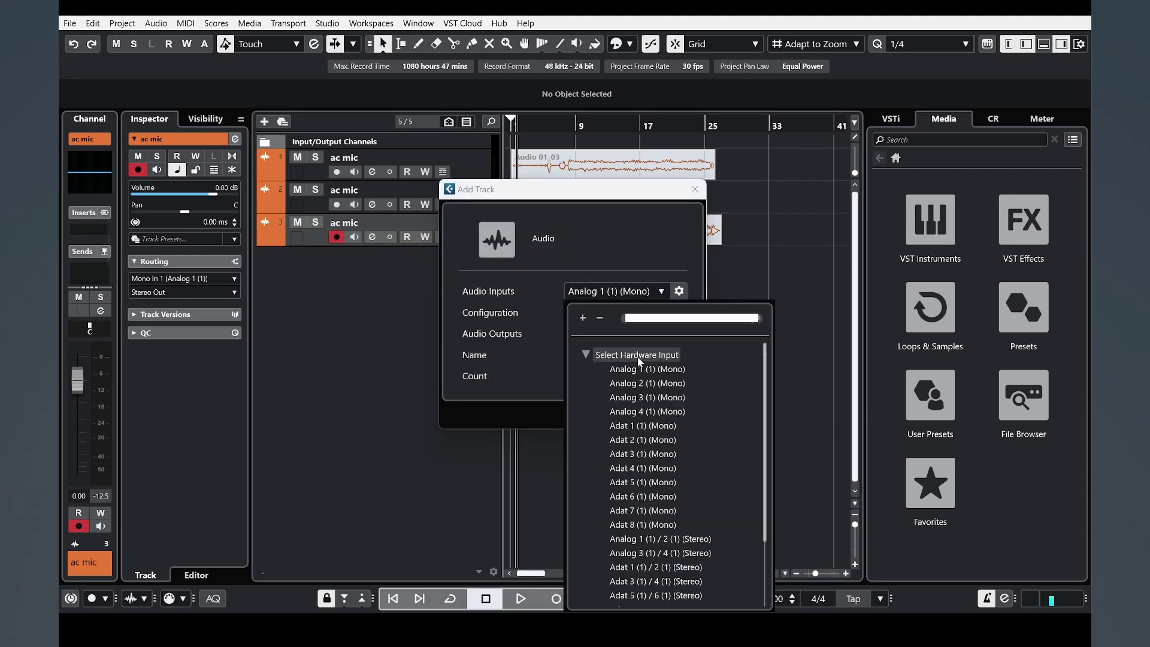
left_click(662, 401)
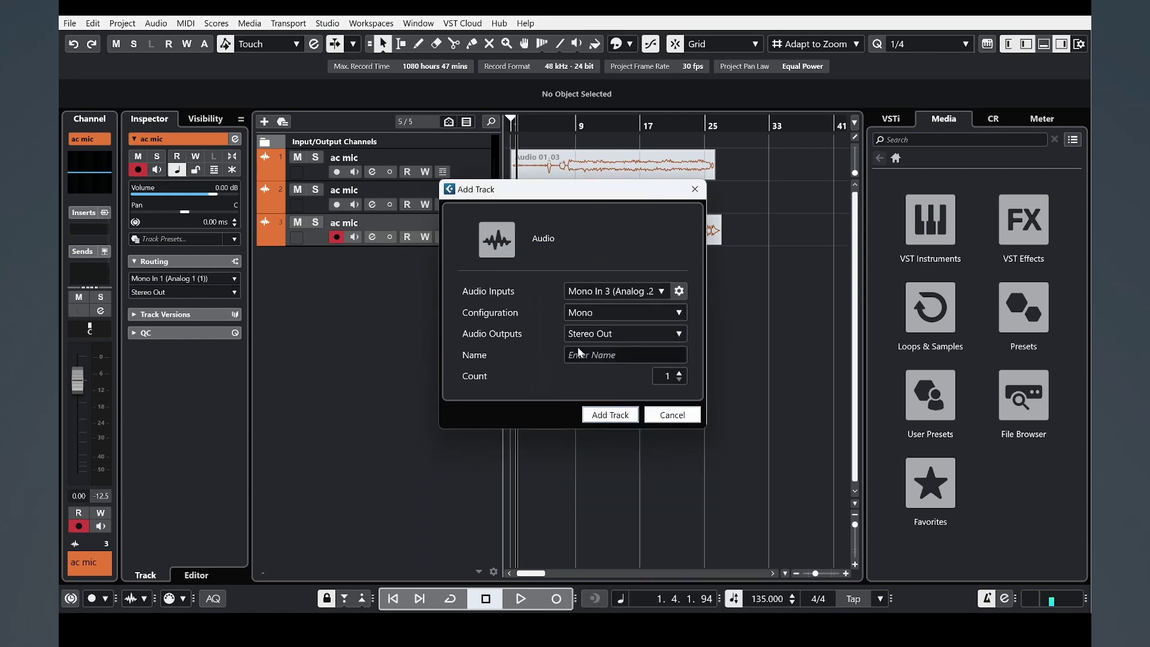
left_click(619, 301)
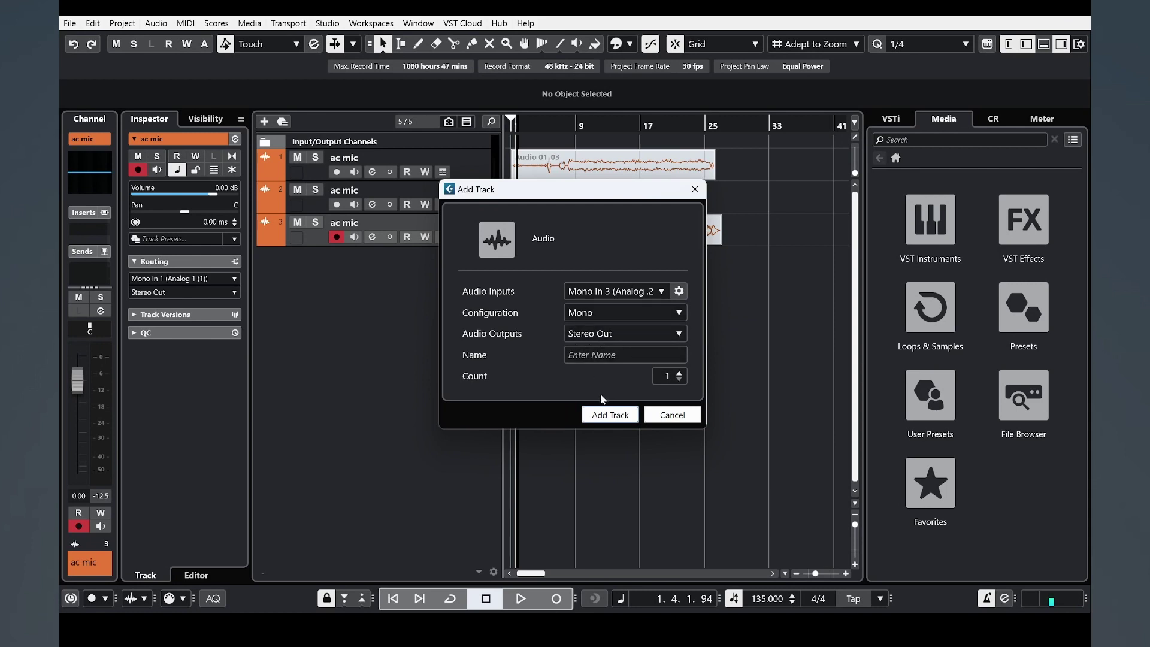
left_click(612, 416)
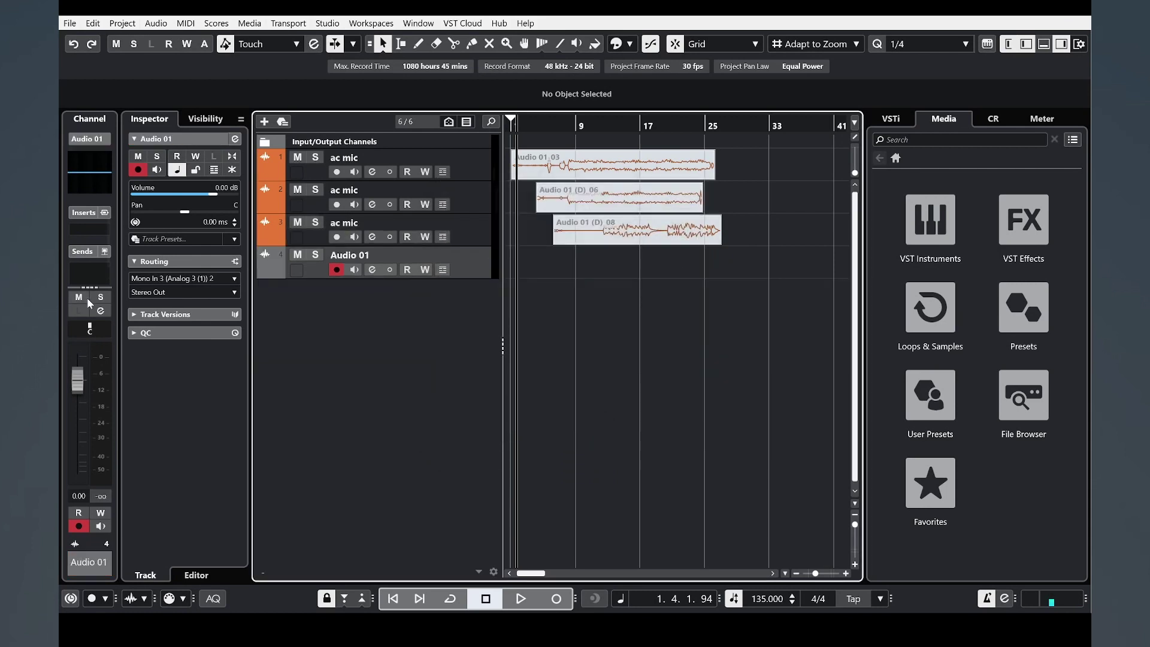
Duplicate the new Audio 01 track twice.
right_click(488, 275)
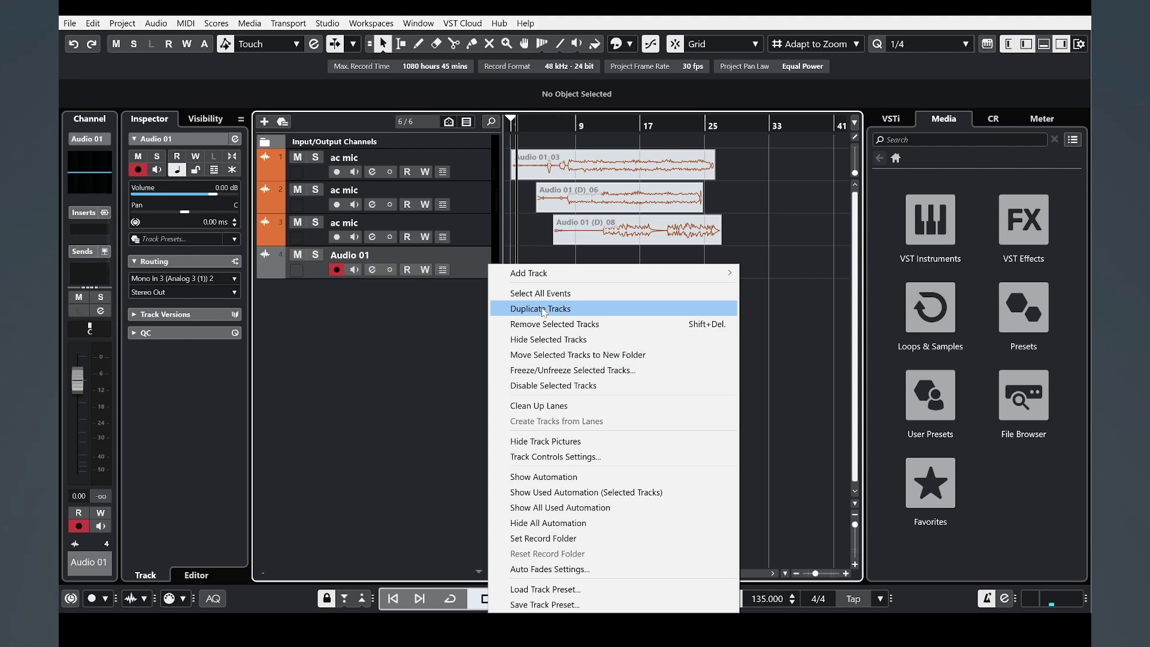
left_click(526, 308)
right_click(463, 297)
left_click(516, 309)
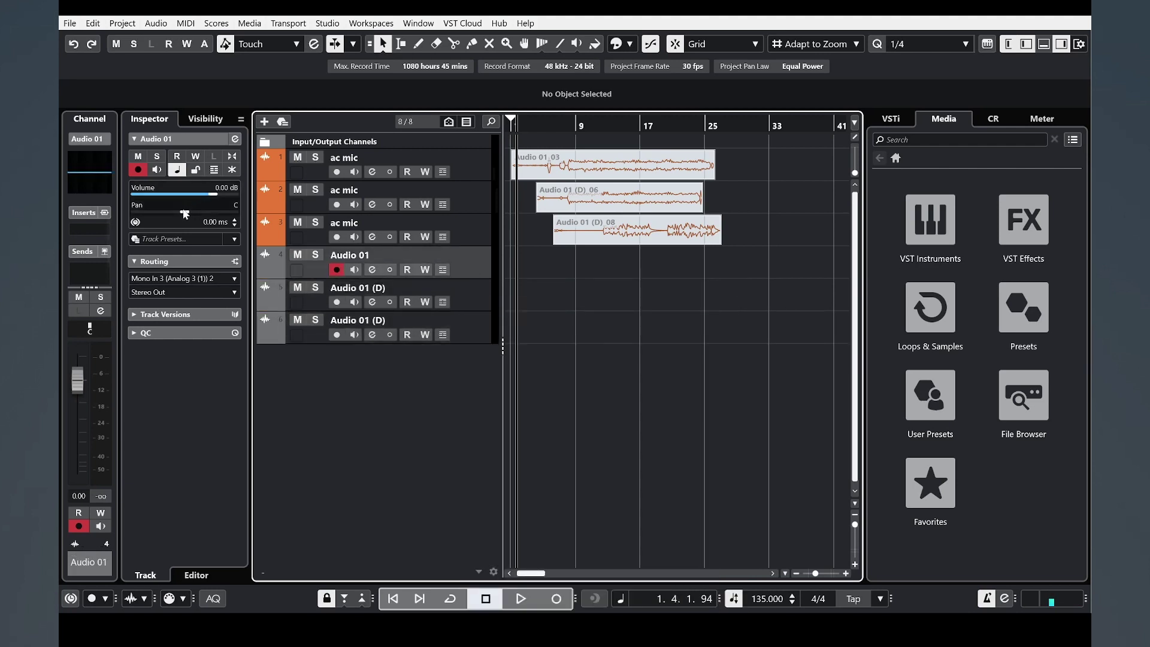
Pan track 4 fully left and track 5 fully right, then select tracks 4–6.
left_click_drag(184, 213, 76, 213)
key("Down")
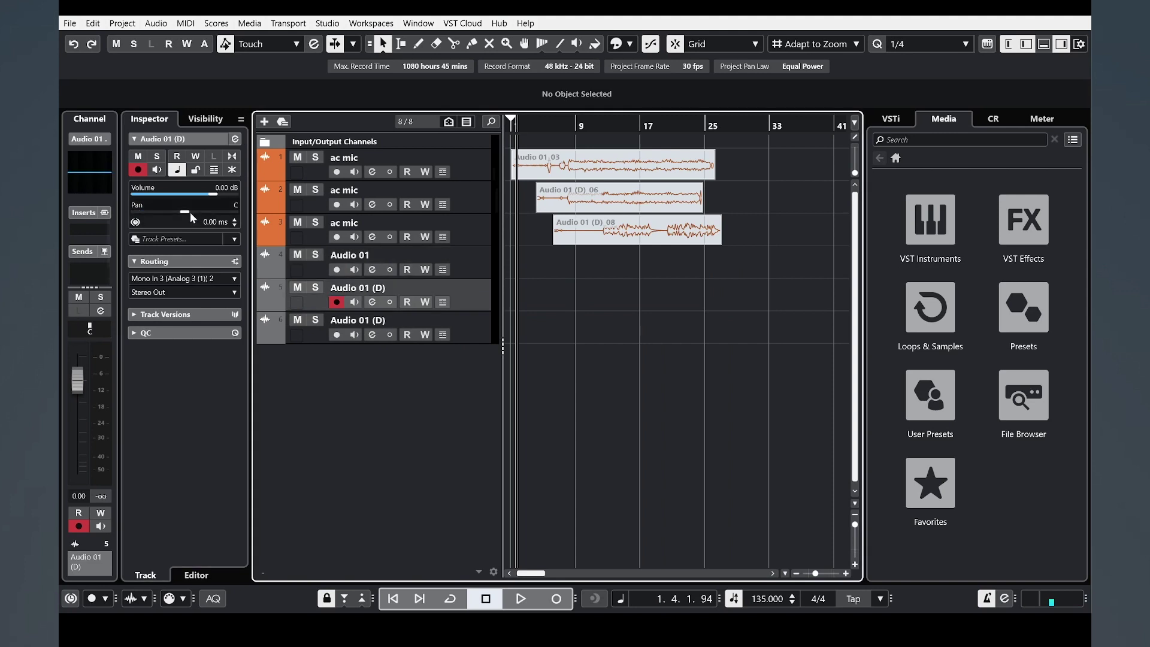
left_click_drag(190, 213, 267, 209)
left_click(477, 338)
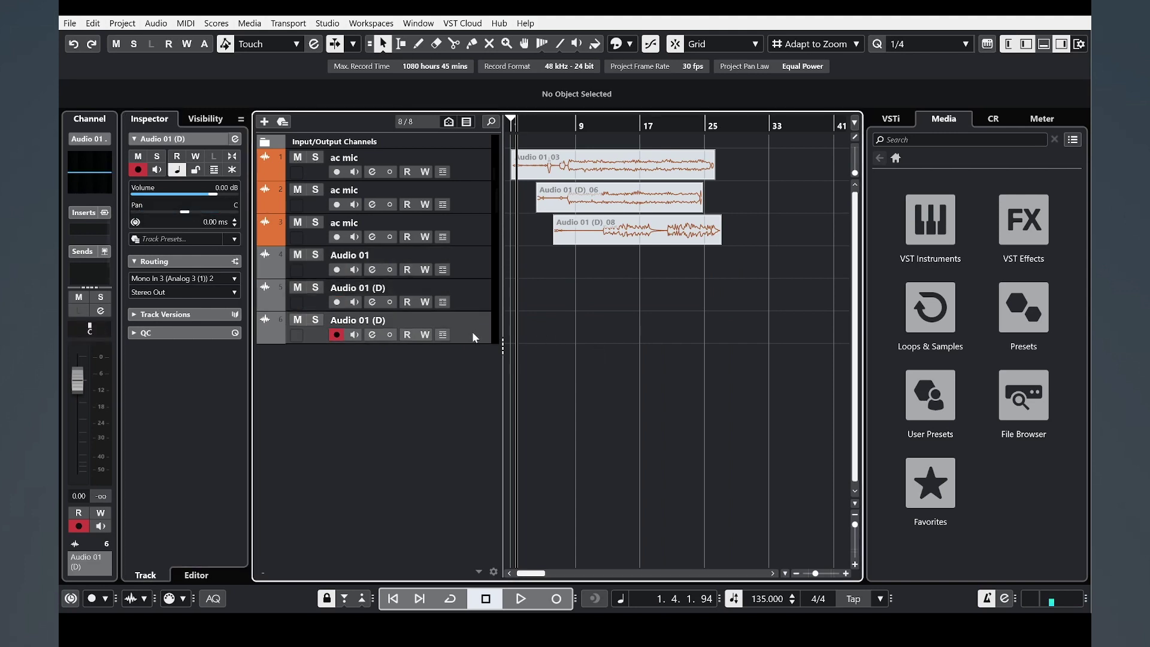
left_click(471, 256, "shift")
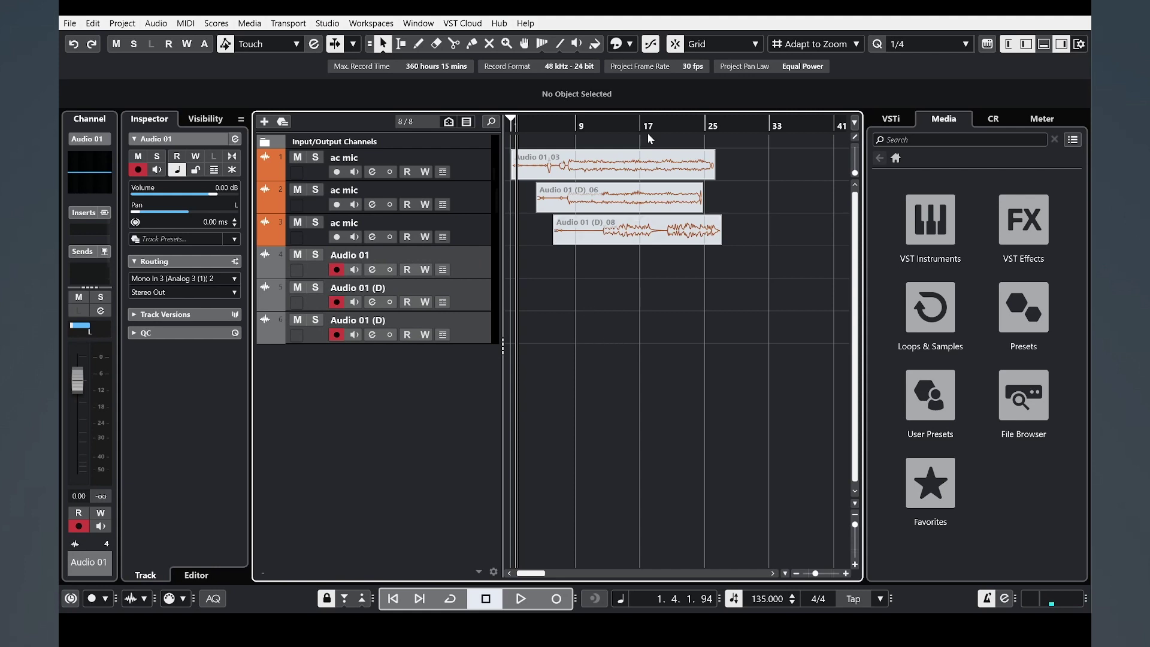
Colour tracks 4–6 lime green, name them 'el git', and solo track 4.
left_click(617, 44)
left_click(713, 83)
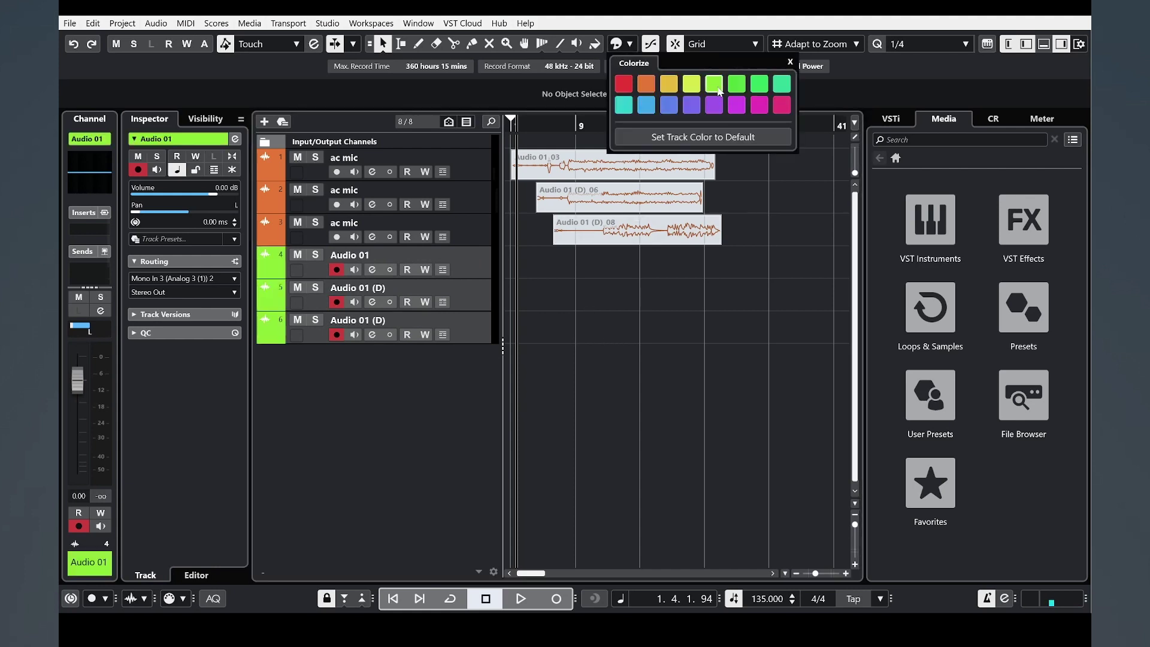
double_click(469, 274)
type("el git")
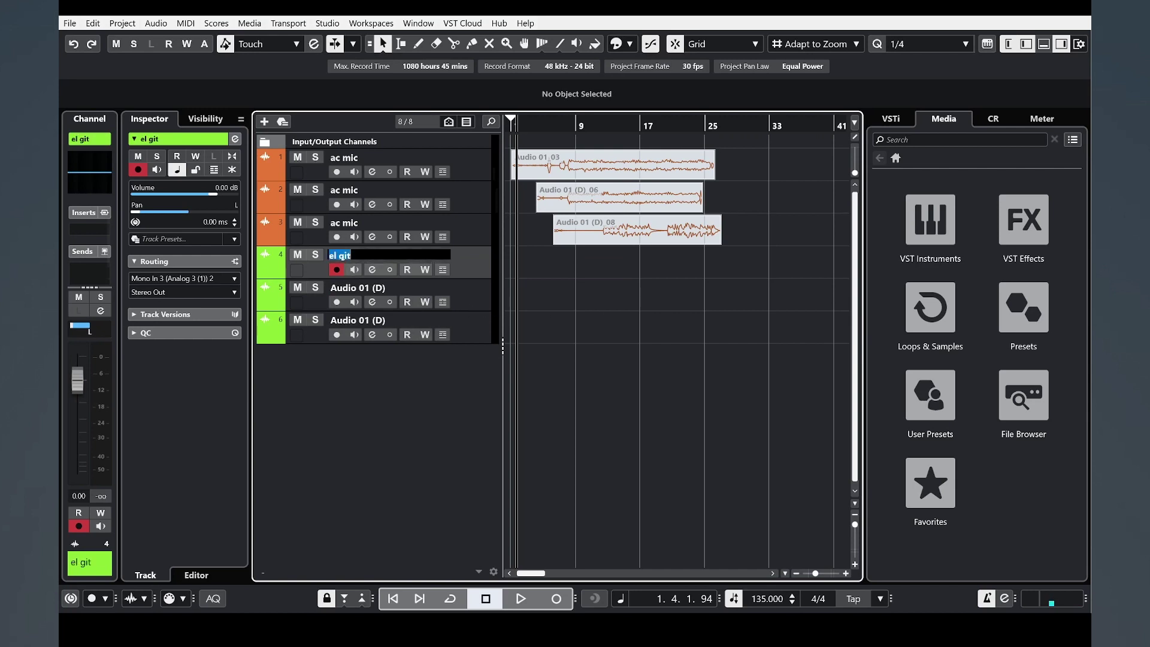
key("Tab")
type("el git")
key("Tab")
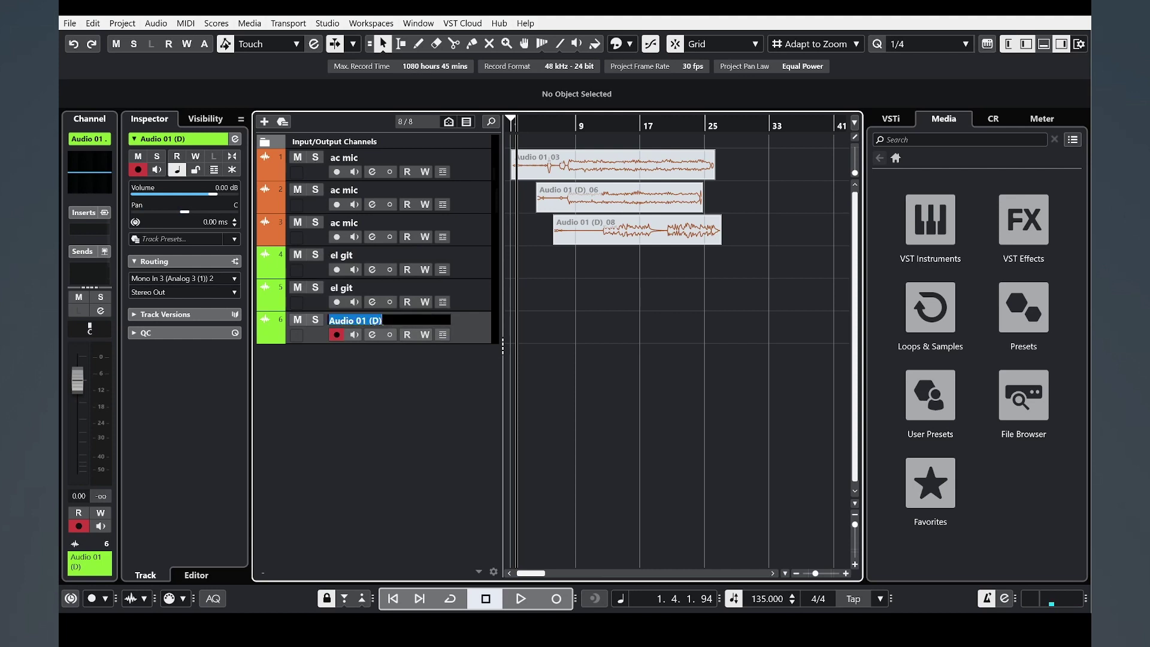
left_click(481, 269)
key("s")
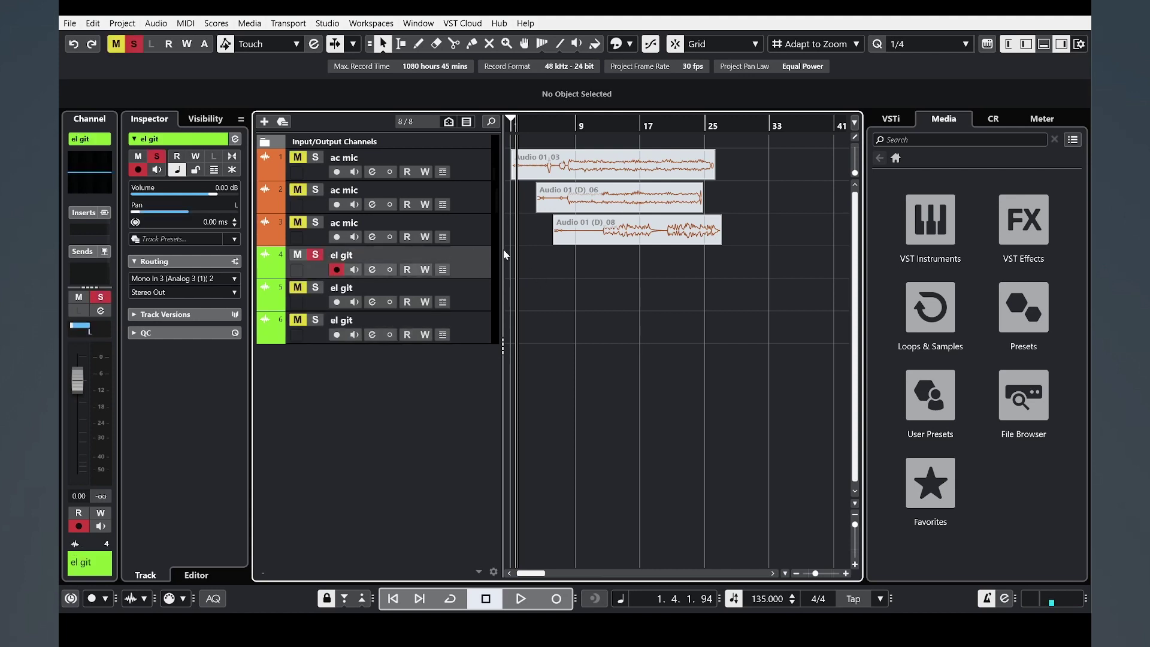
Record a take on track 4, then remove its solo.
left_click(529, 602)
left_click(575, 600)
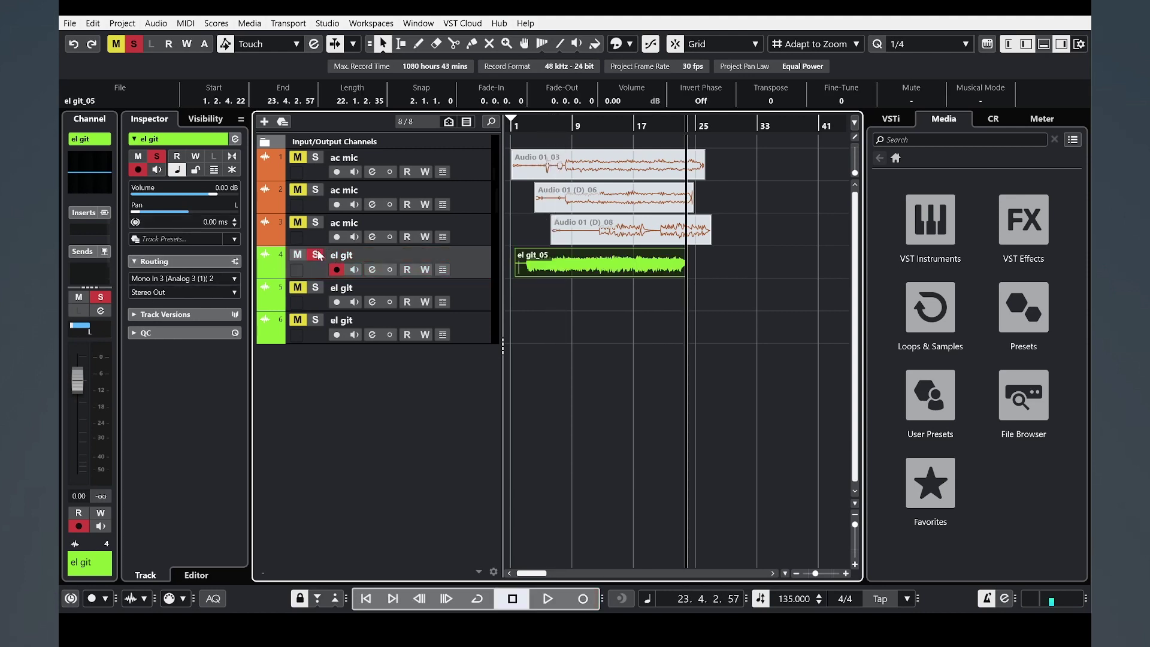
left_click(315, 289)
Solo track 5, return to the project start, and record a take on it.
left_click(467, 311)
left_click(512, 123)
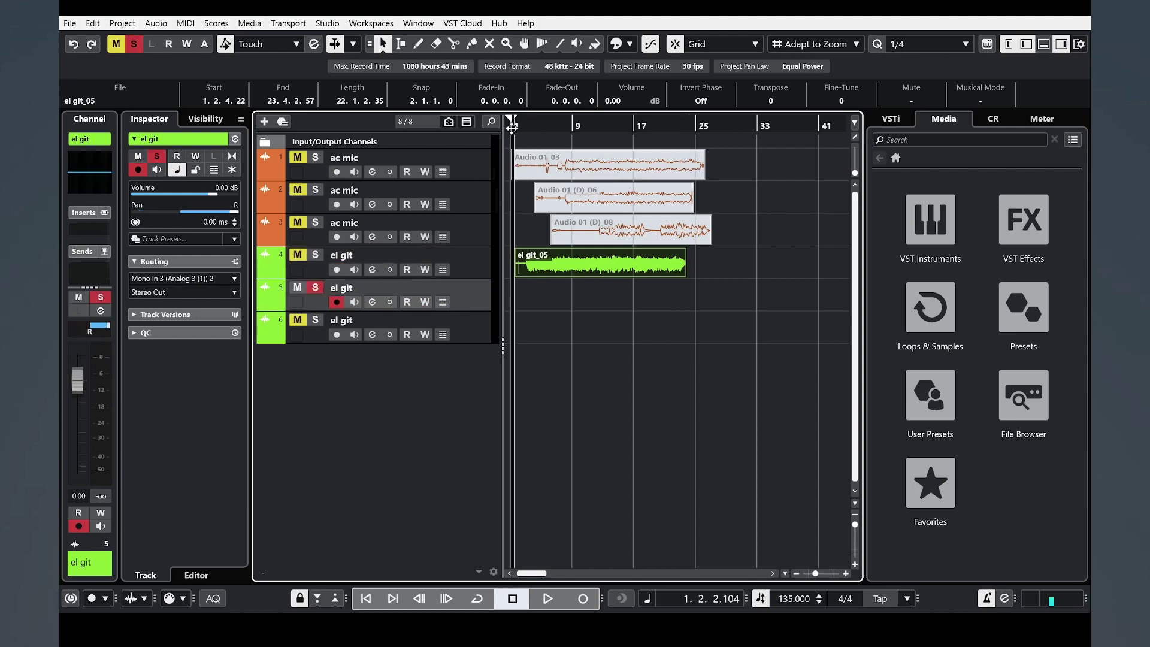
left_click(709, 470)
left_click(572, 599)
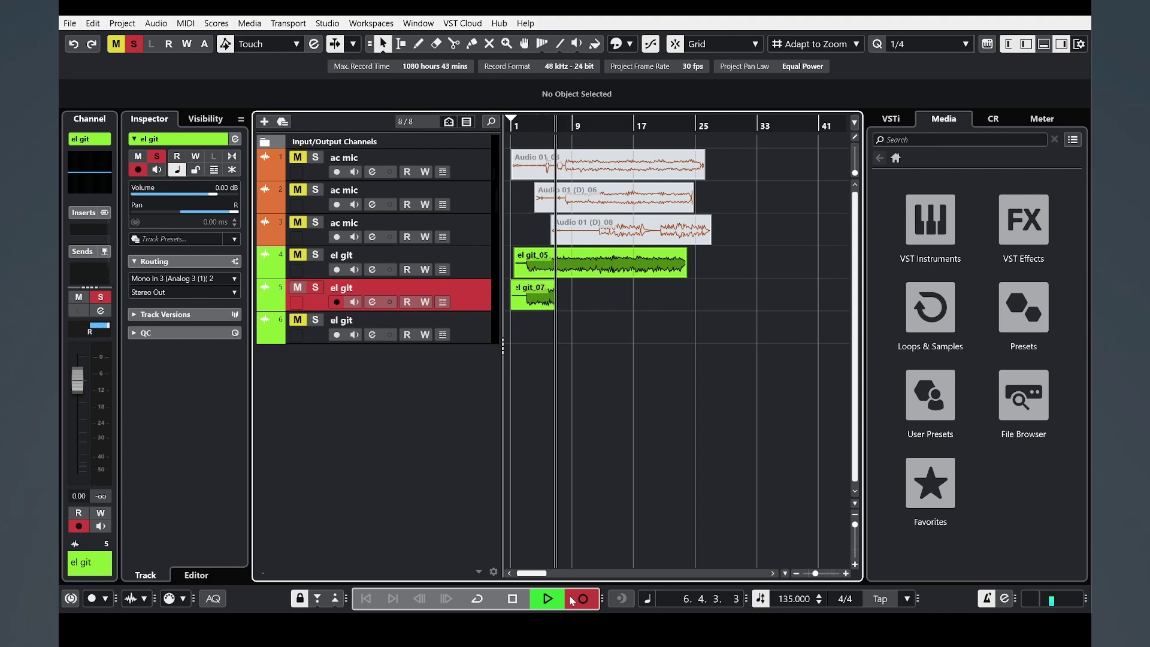
Stop recording, record the el git_09 take on track 6, and zoom in on it.
key("space")
key("Down")
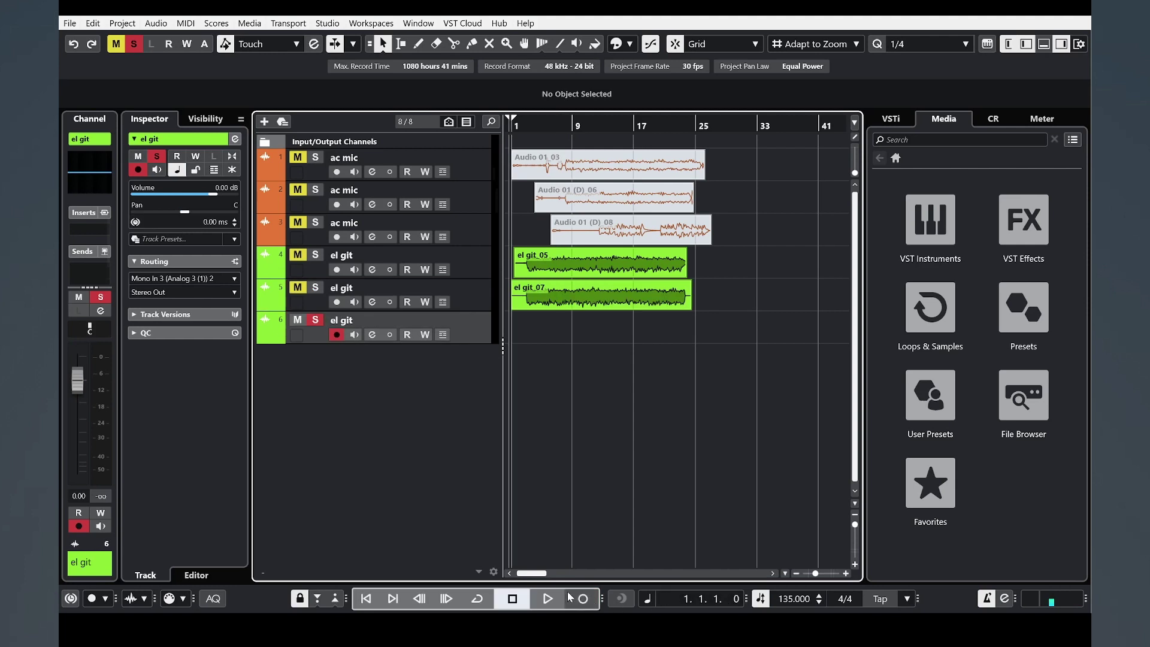
left_click(582, 598)
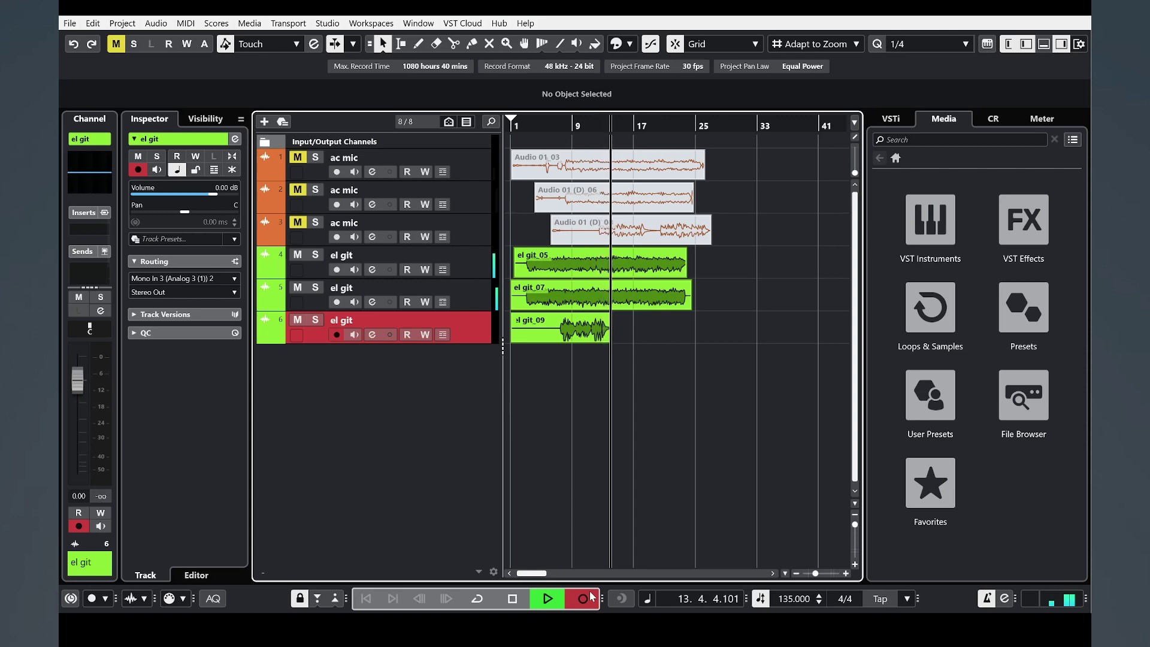
key("space")
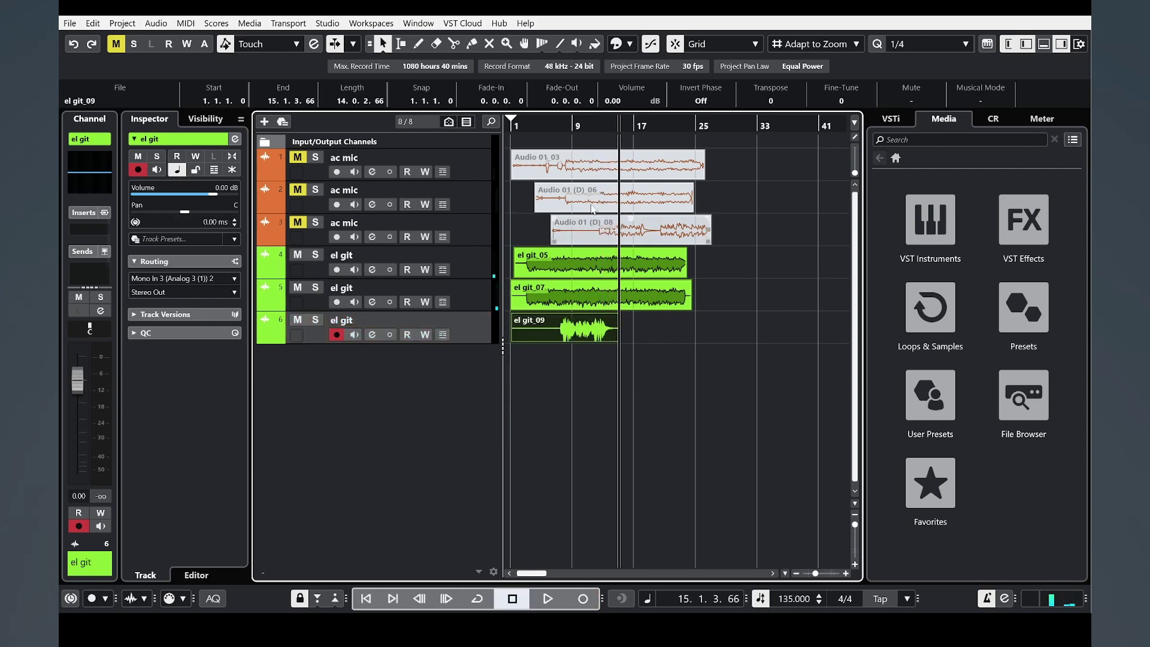
left_click_drag(560, 137, 609, 96)
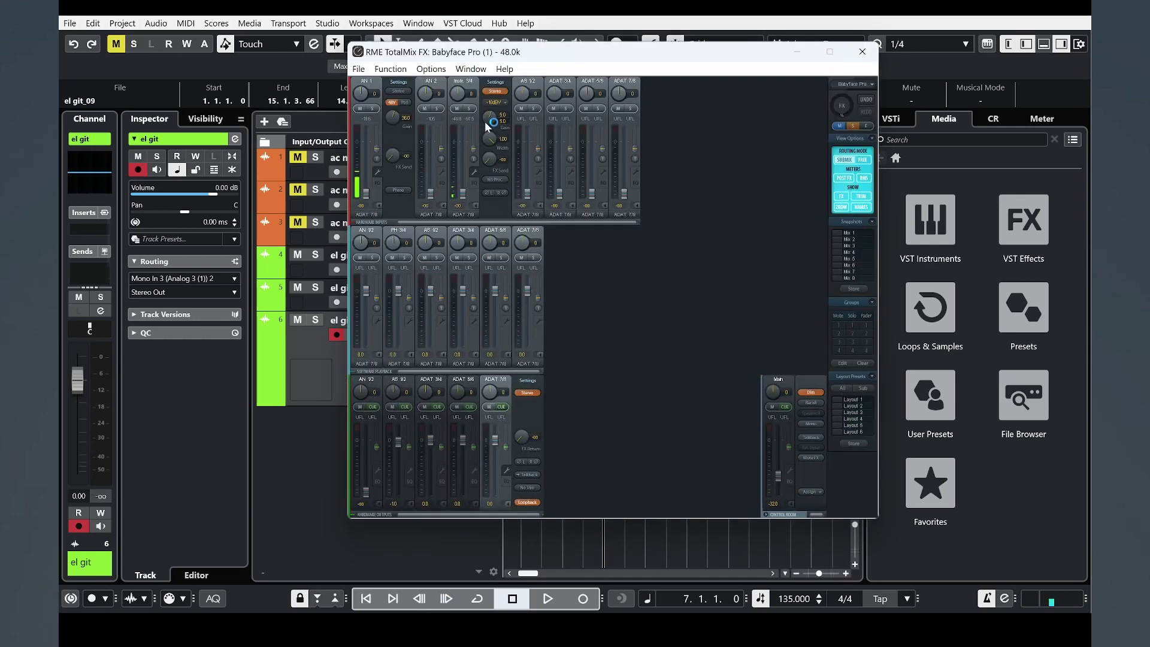
Bring the Cubase window back to the front from TotalMix FX.
left_click(585, 599)
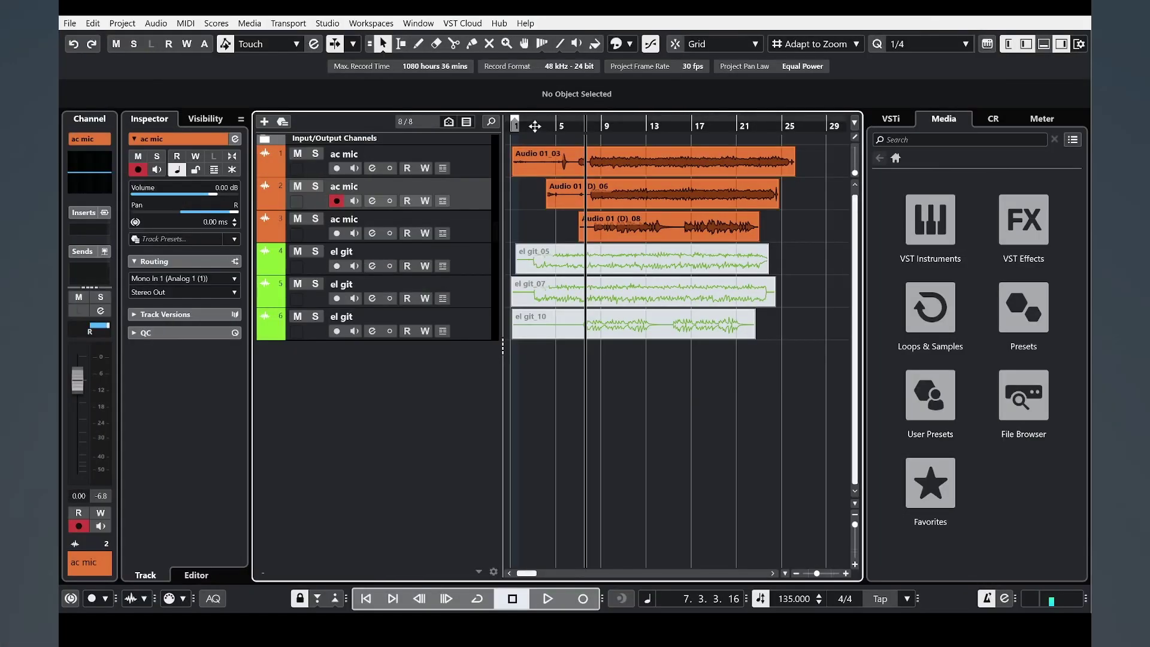
Solo the three ac mic tracks and play them back, then stop.
left_click(467, 162)
left_click(479, 232, "shift")
key("s")
key("space")
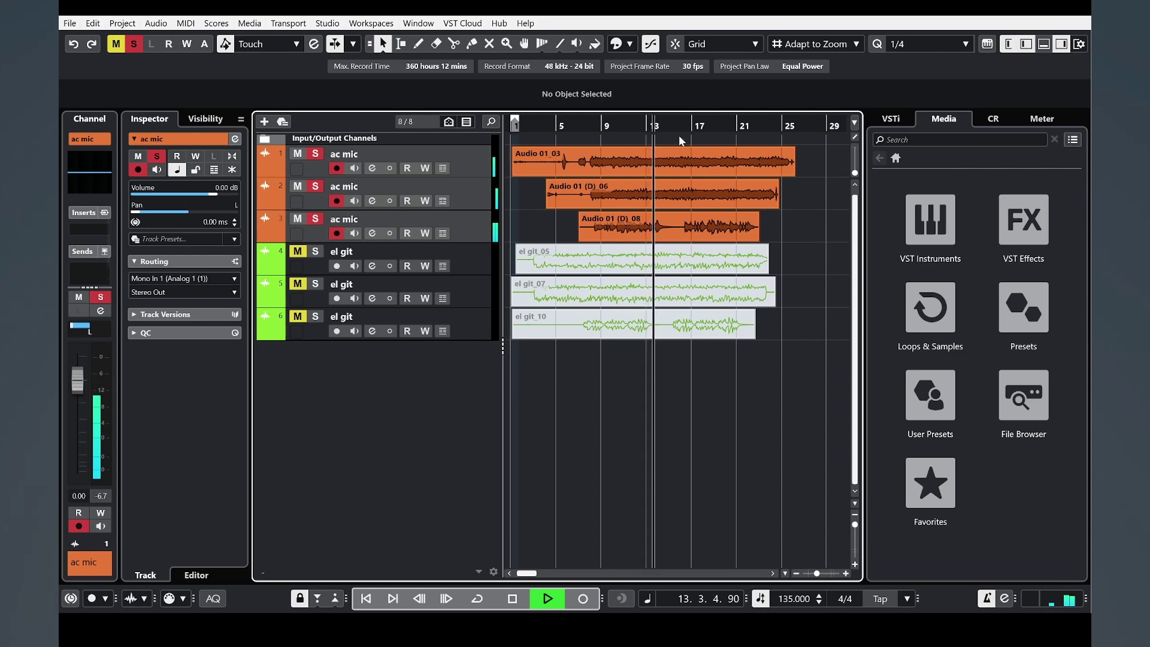
key("space")
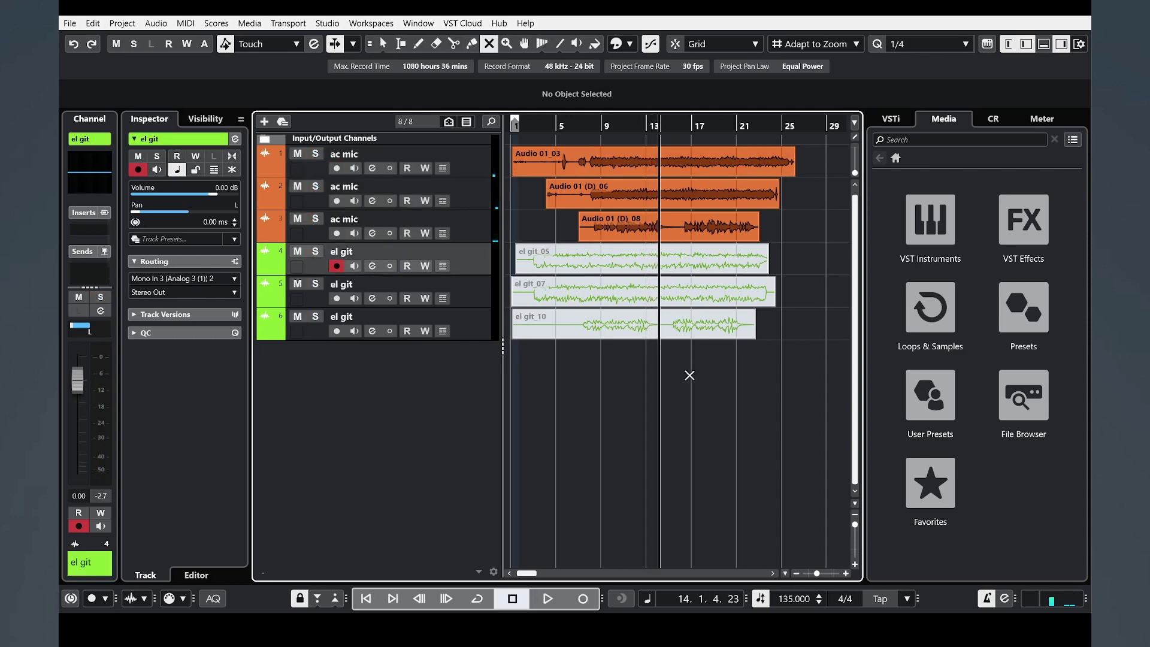
Solo the el git takes, raise el git_10 by 4.27 dB, and trim its end.
left_click_drag(689, 375, 549, 273)
key("s")
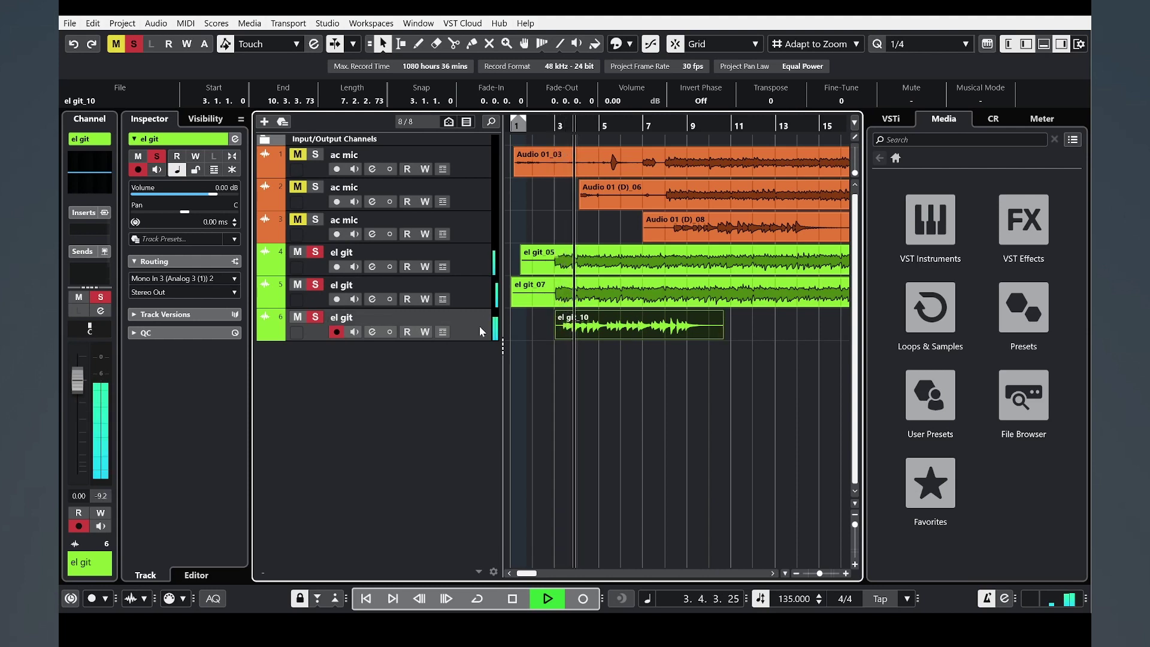
left_click_drag(640, 312, 644, 296)
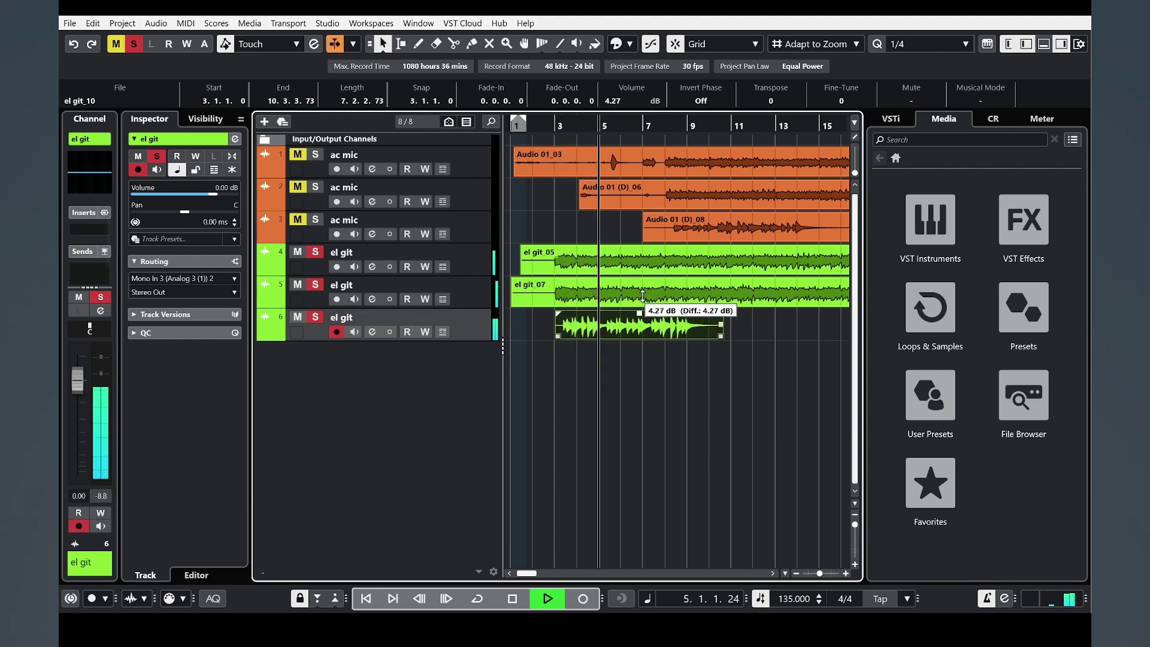
left_click(538, 316)
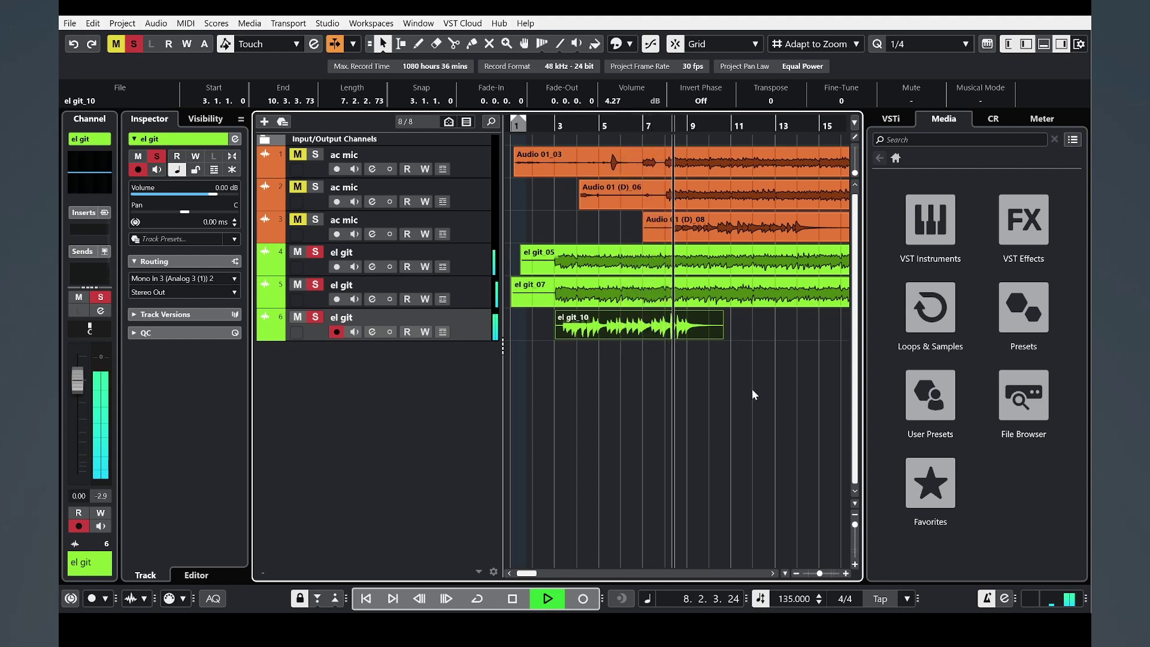
left_click_drag(723, 329, 707, 325)
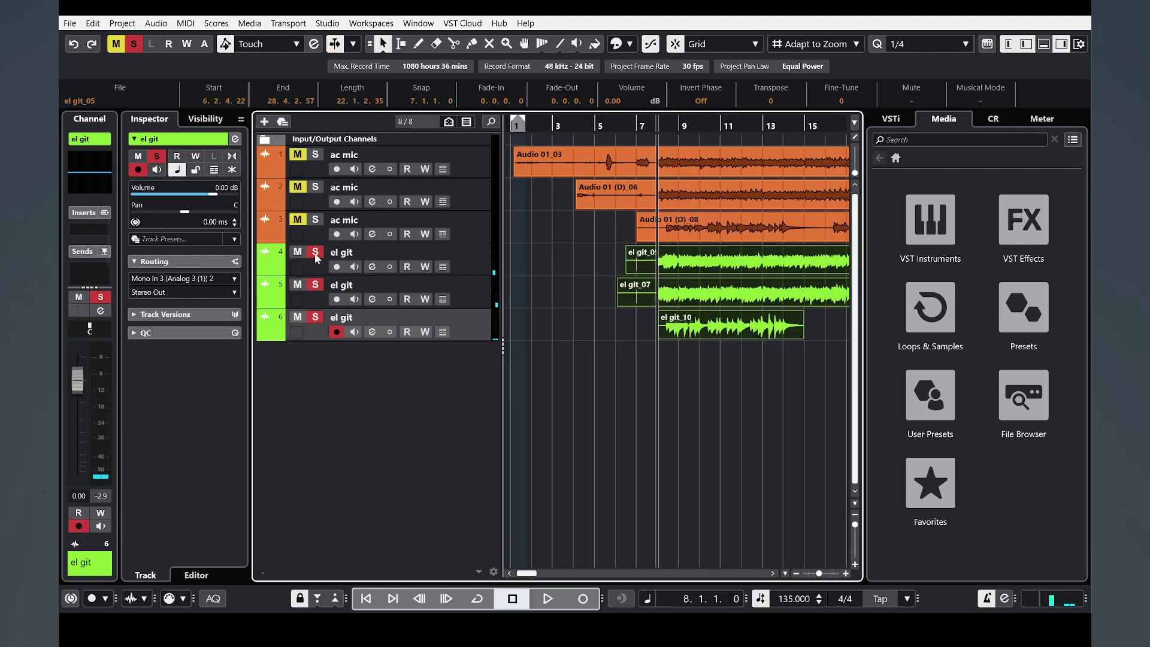
Clear the event selection and select the first two el git tracks.
left_click(696, 389)
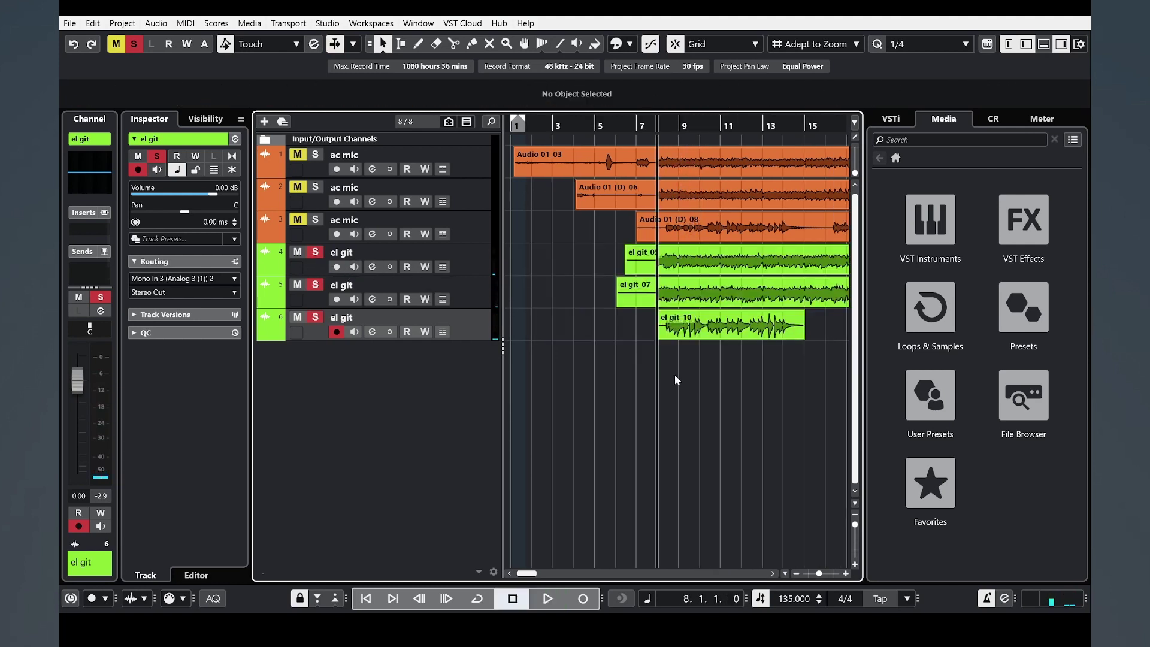
left_click_drag(740, 341, 665, 388)
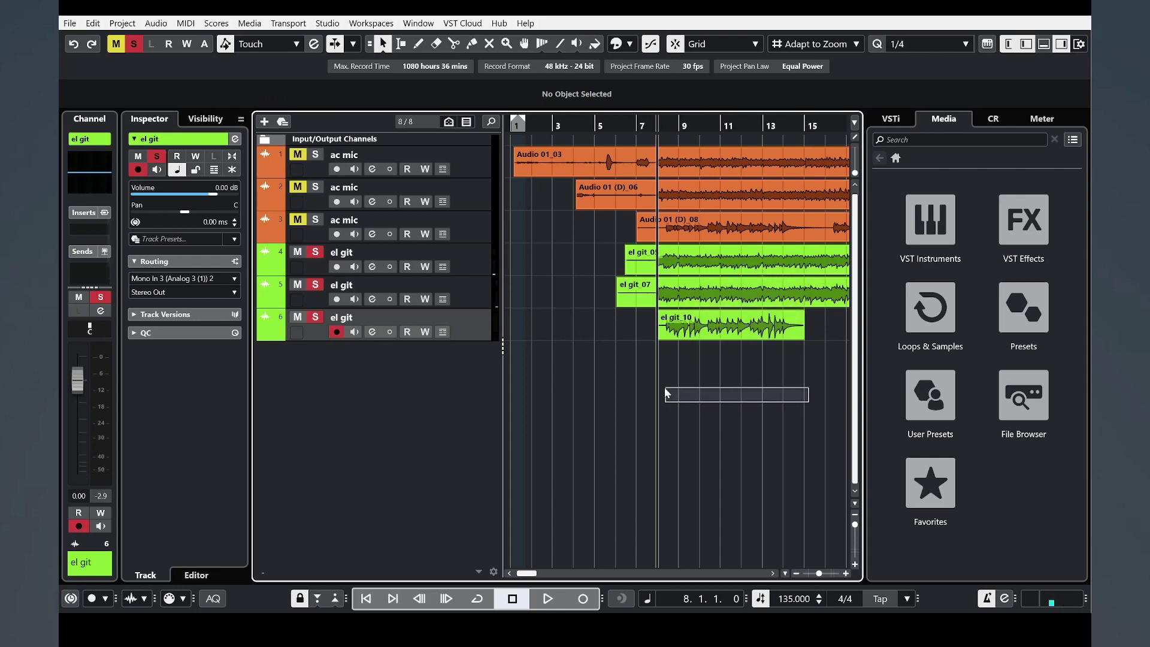
left_click(471, 294)
left_click(475, 265, "shift")
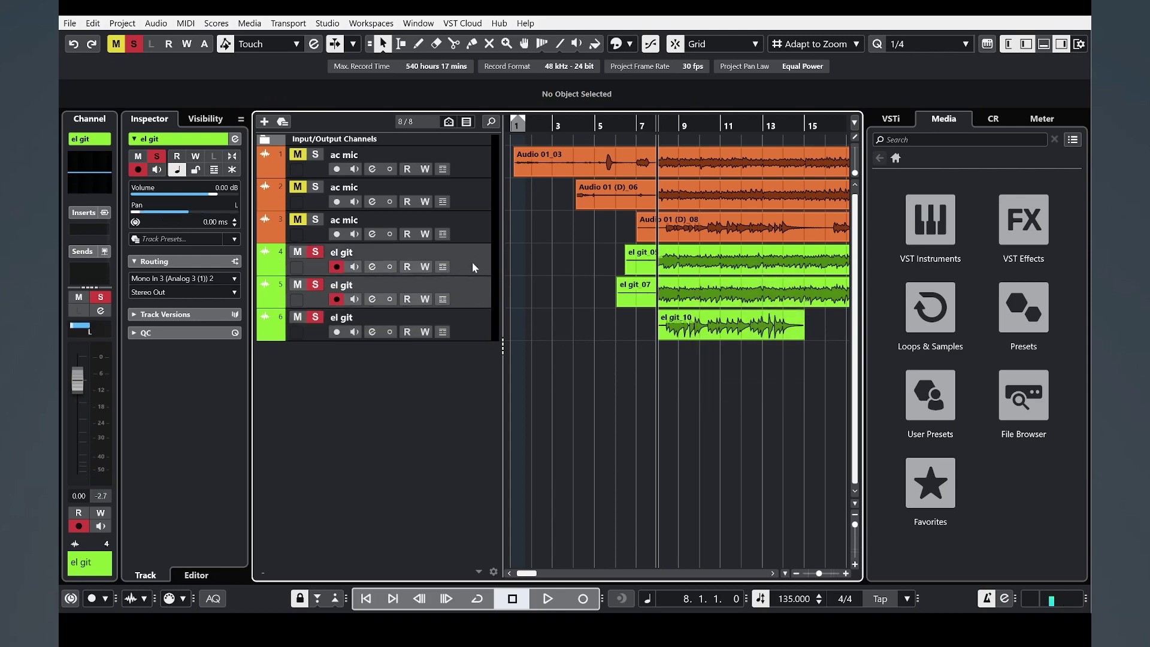
Add a stereo group channel fed by the two selected el git tracks.
right_click(471, 262)
mouse_move(593, 271)
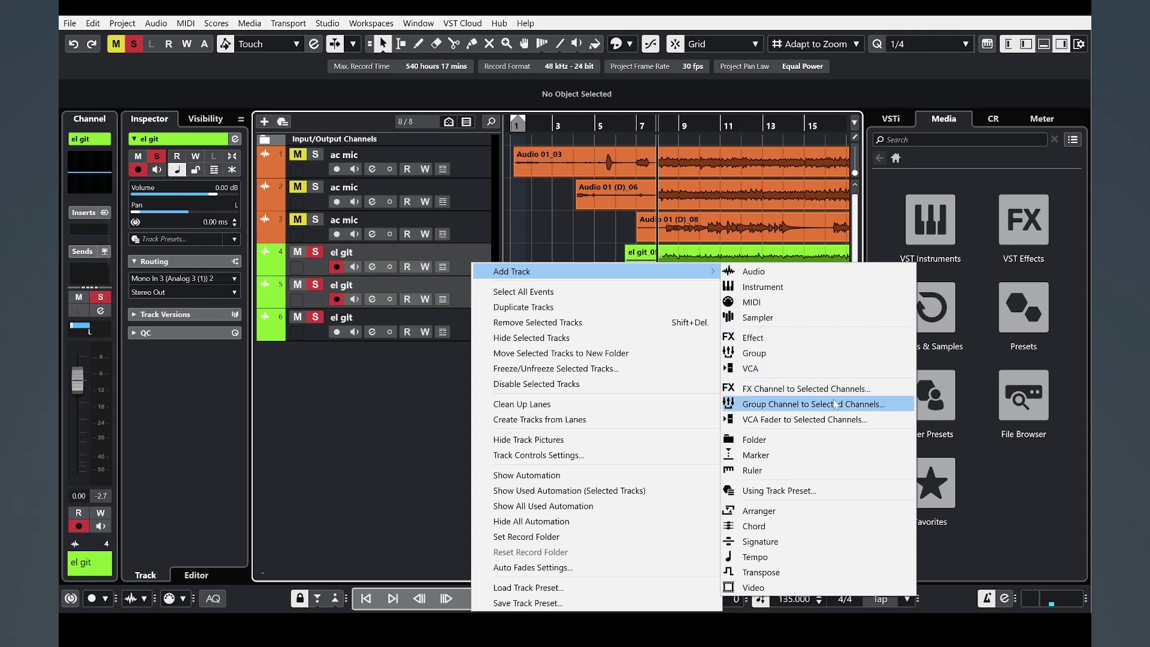
left_click(815, 410)
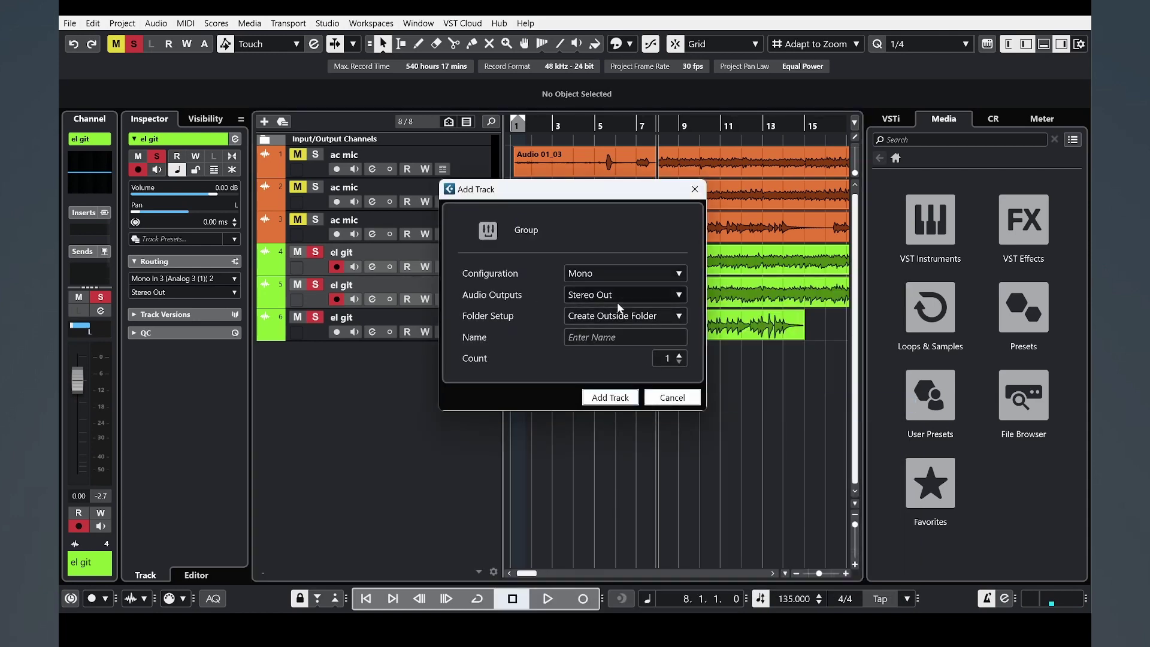
left_click(624, 273)
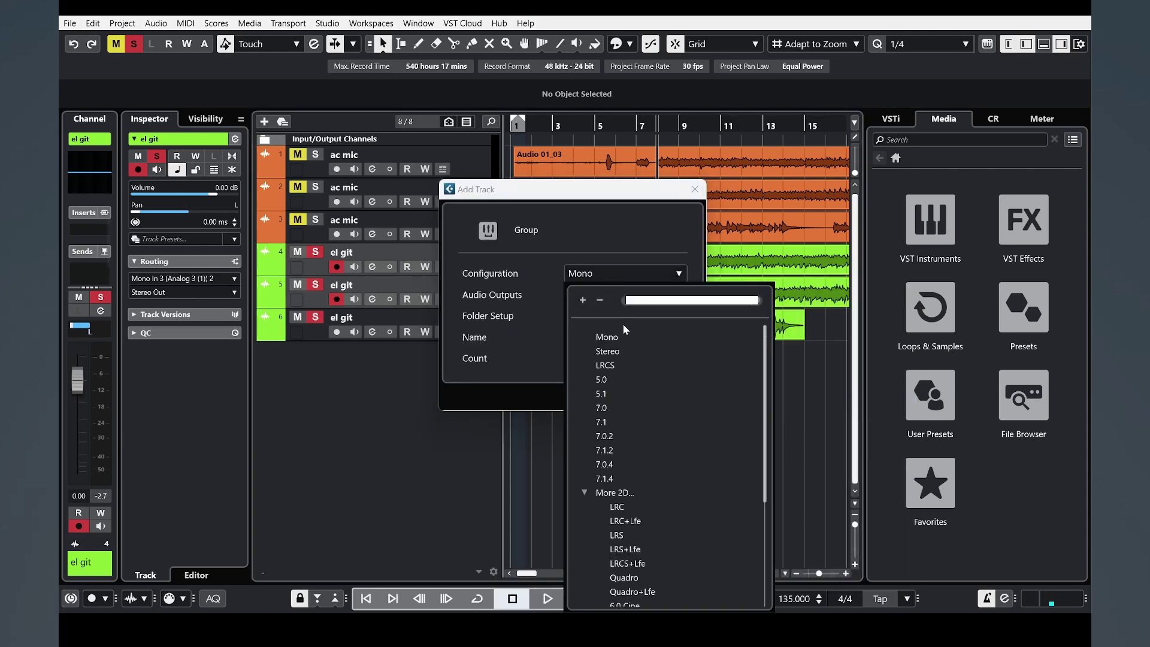
left_click(607, 350)
left_click(611, 397)
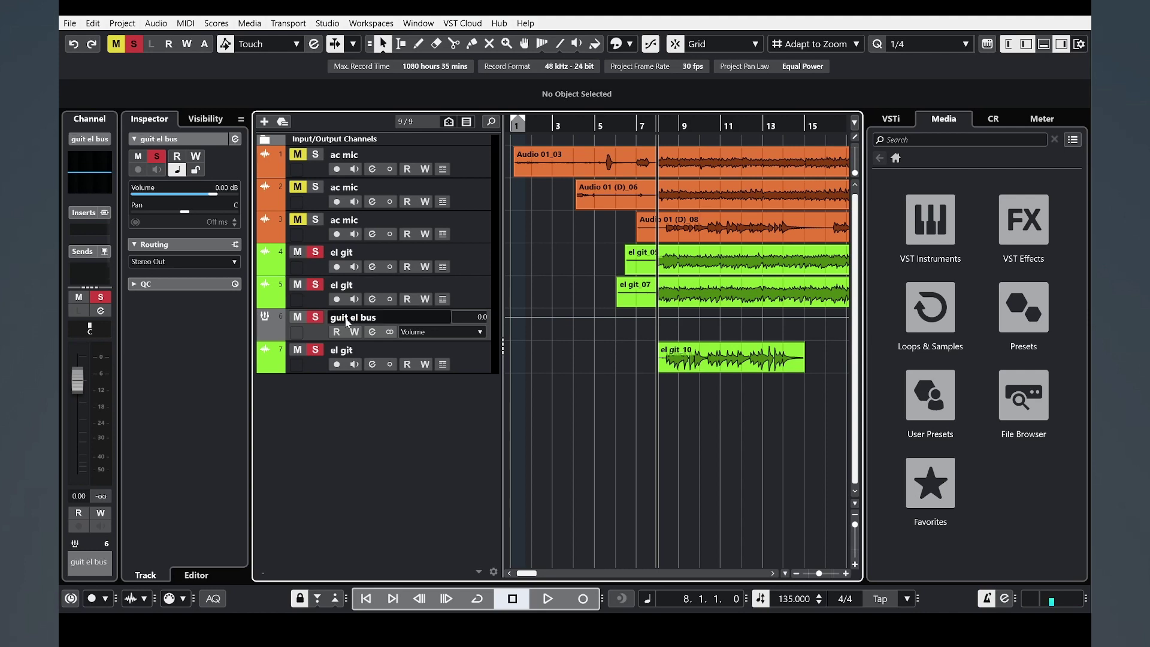
Unsolo the last el git track, play, set guit el bus to -7.58 dB, insert Pro-Q 3.
left_click(315, 350)
key("space")
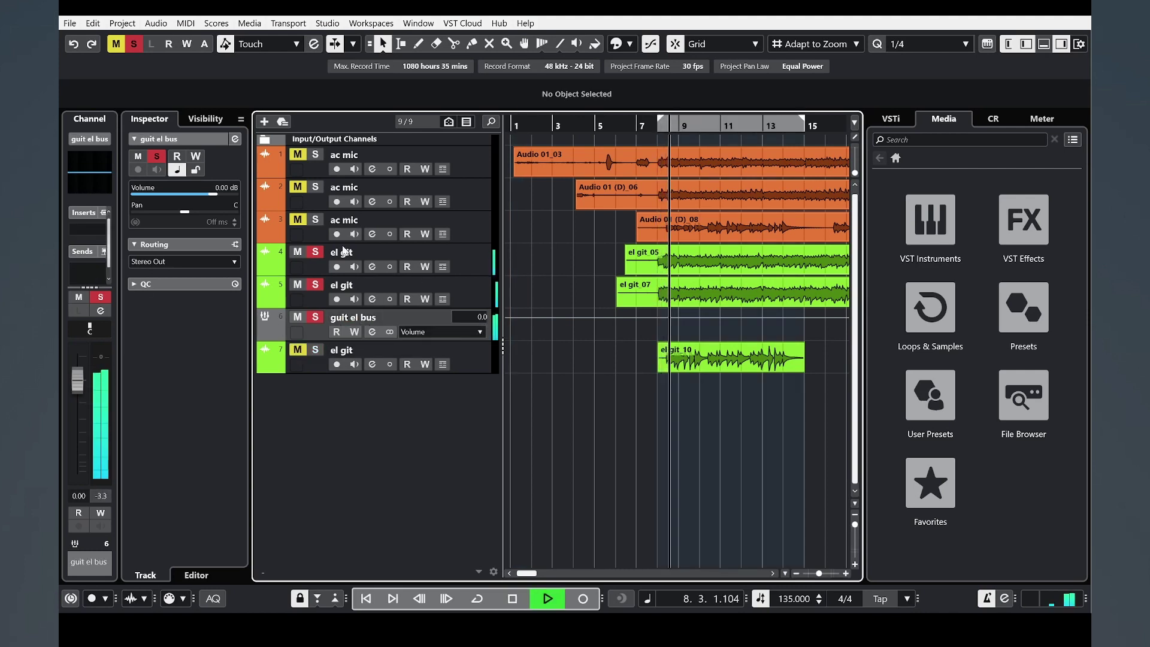
left_click_drag(137, 192, 88, 234)
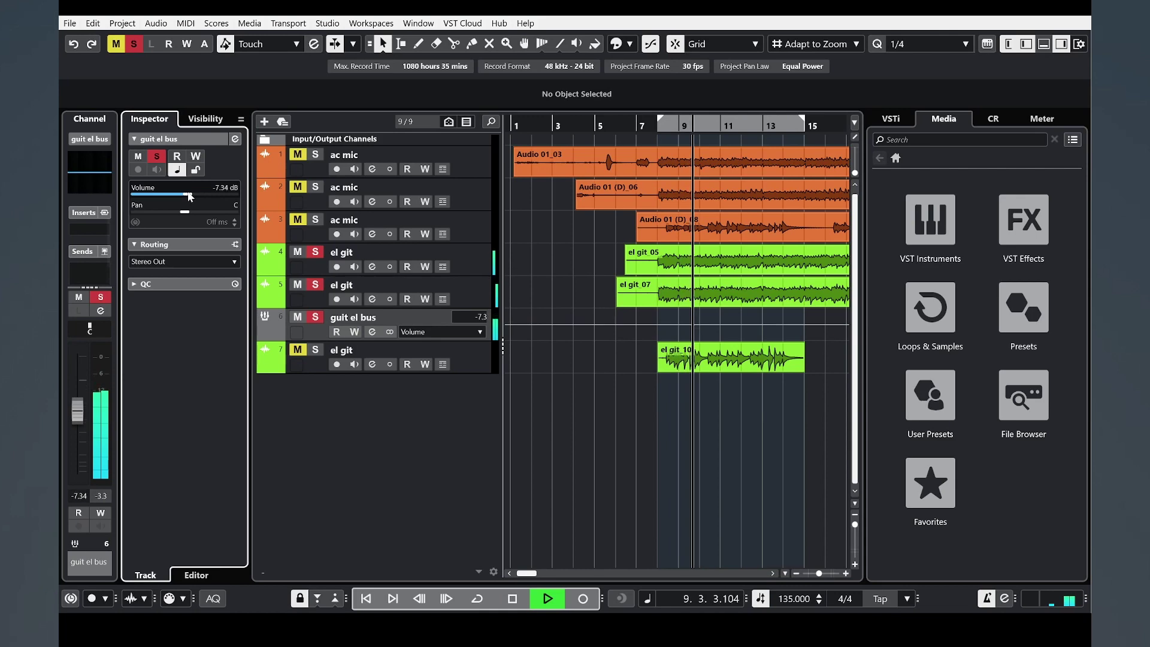
left_click(85, 234)
type("pr")
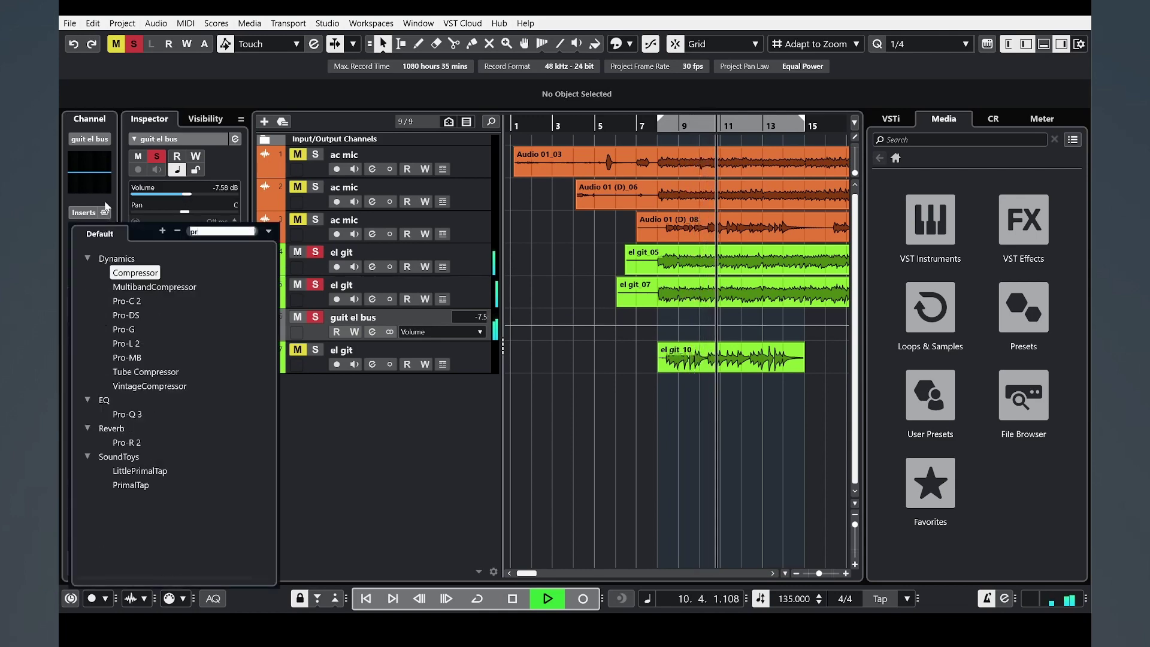
type("oq")
left_click(136, 302)
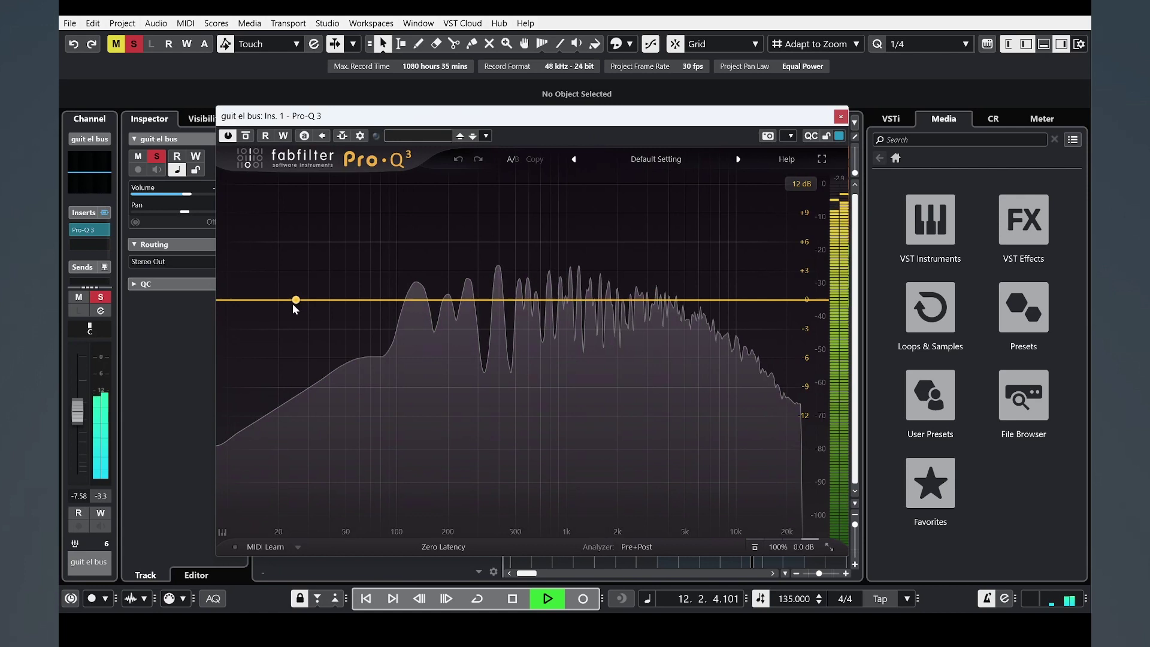
Add a 36 Hz low cut, a high cut and a dynamic 7 kHz bell.
left_click_drag(296, 300, 322, 300)
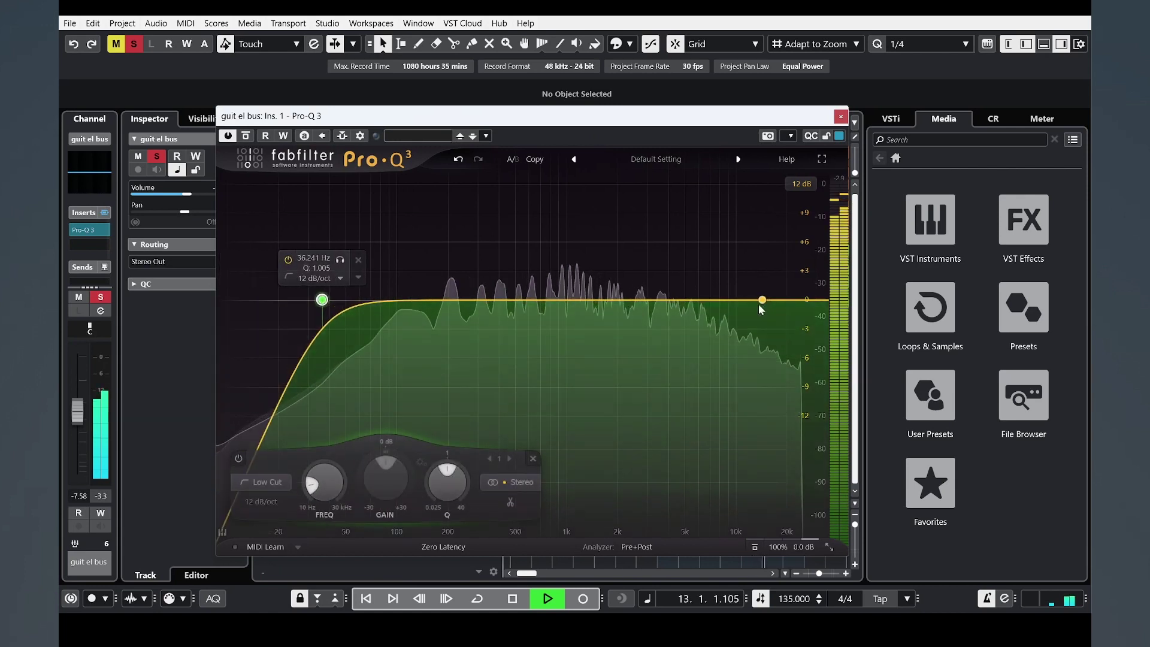
left_click_drag(762, 299, 774, 299)
left_click(708, 301)
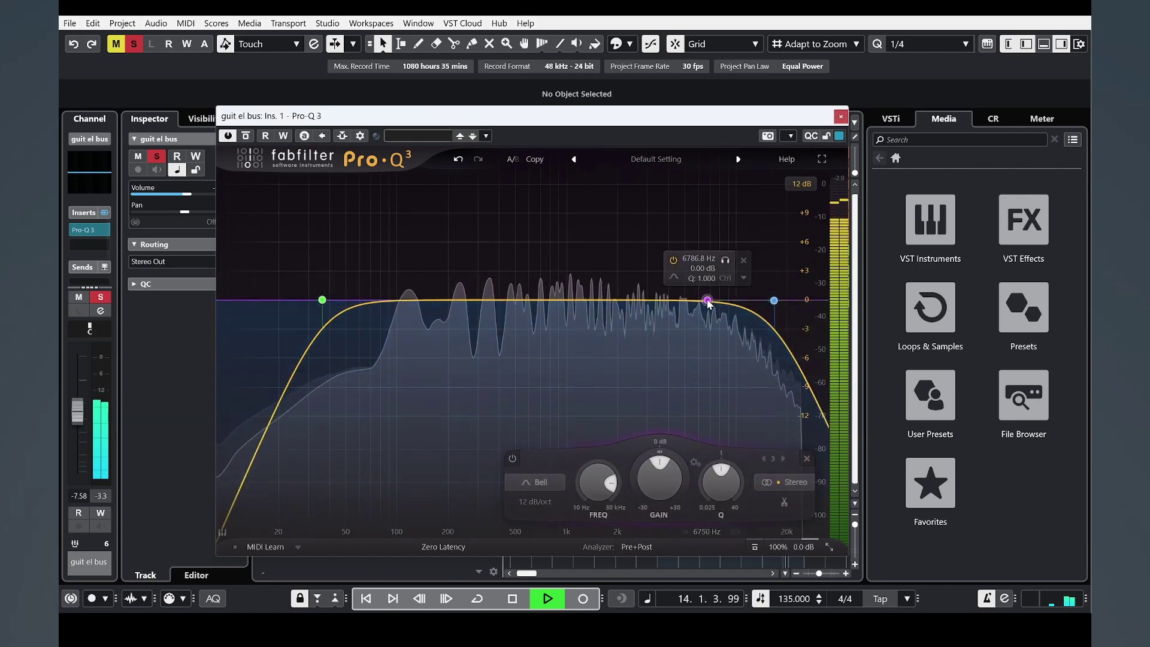
right_click(709, 300)
left_click(724, 322)
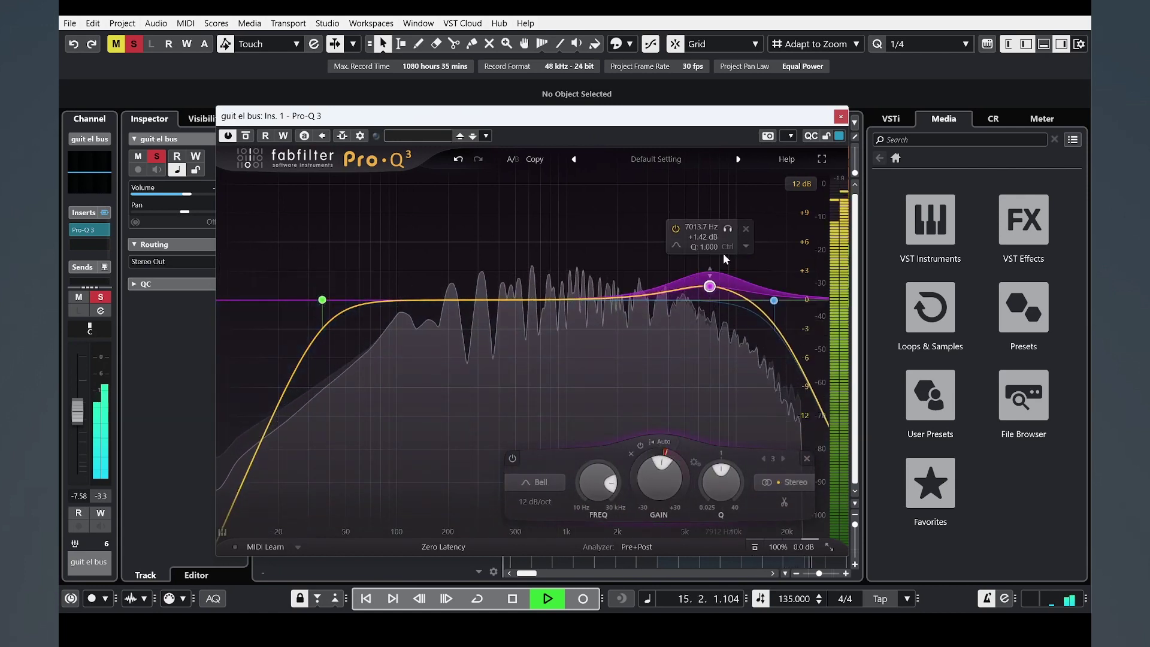
Add a dynamic bell near 348 Hz, adjust its gain, and close Pro-Q 3.
mouse_move(490, 302)
left_mouse_down()
mouse_move(486, 232)
mouse_move(496, 239)
mouse_move(488, 325)
left_mouse_up()
scroll(496, 239, "down", 3)
scroll(500, 237, "up", 6)
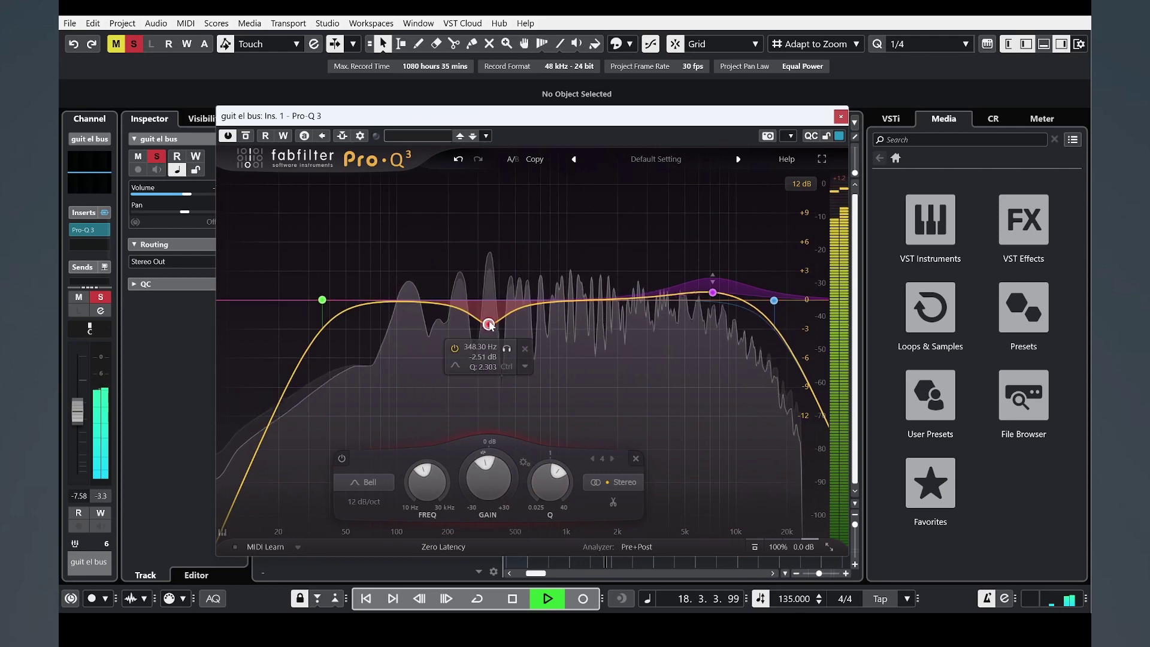
right_click(488, 325)
left_click(531, 359)
left_click_drag(487, 324, 490, 313)
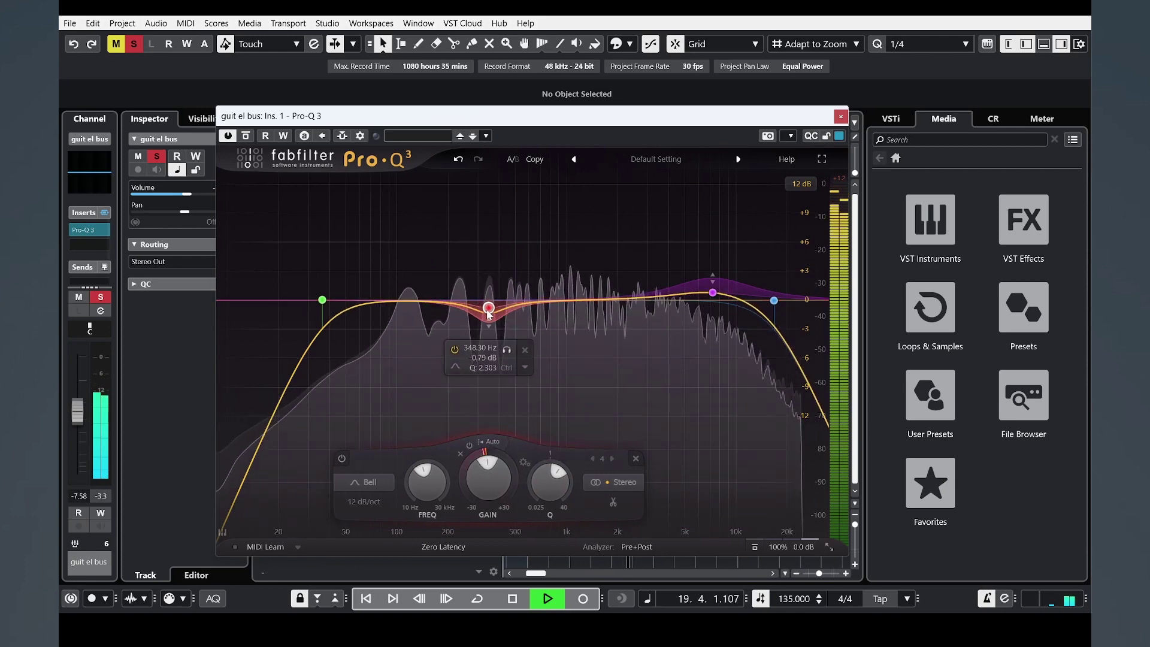
left_click(841, 116)
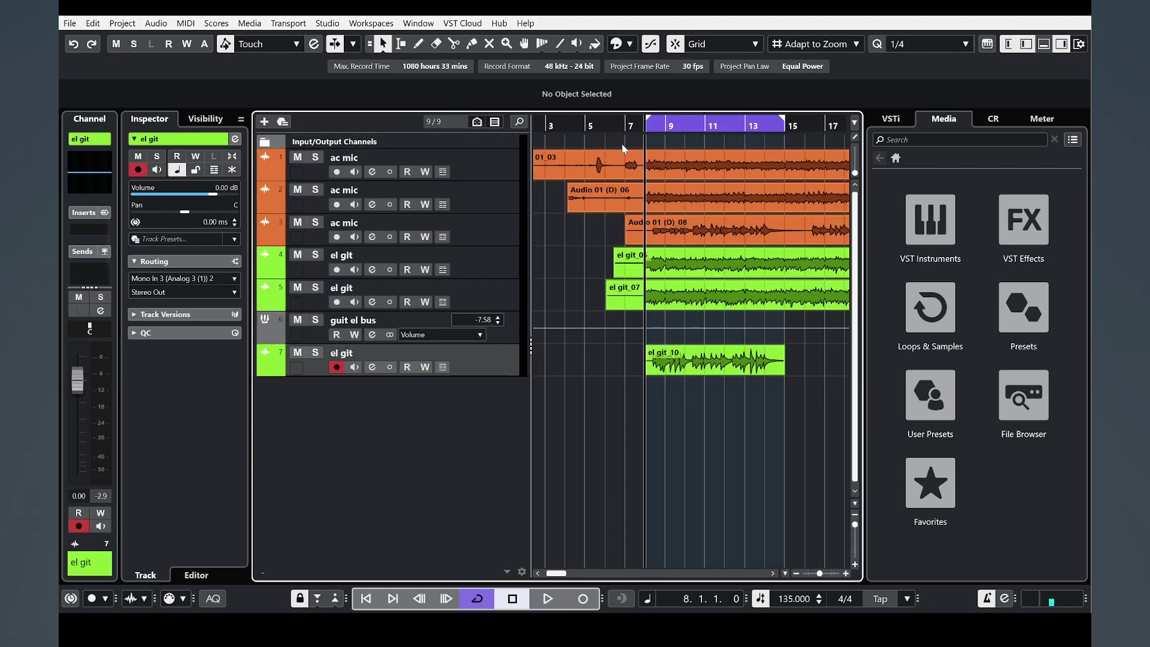
Give the last el git track a guitar picture, then open the third ac mic track's pictures.
double_click(299, 367)
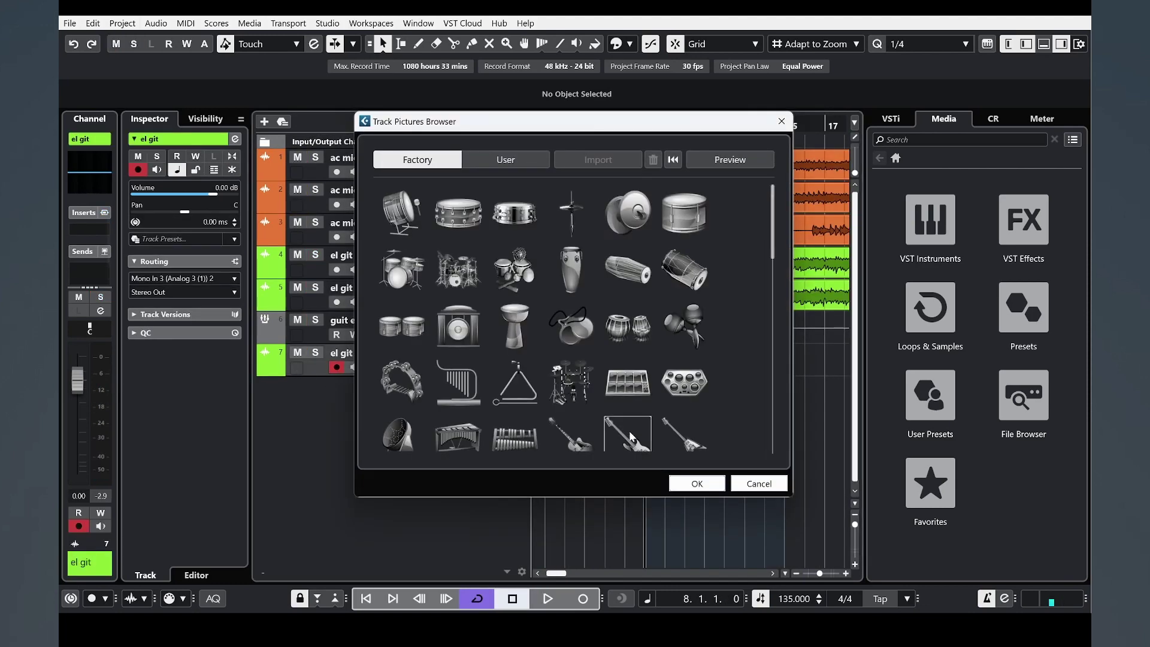
left_click(629, 433)
left_click(692, 482)
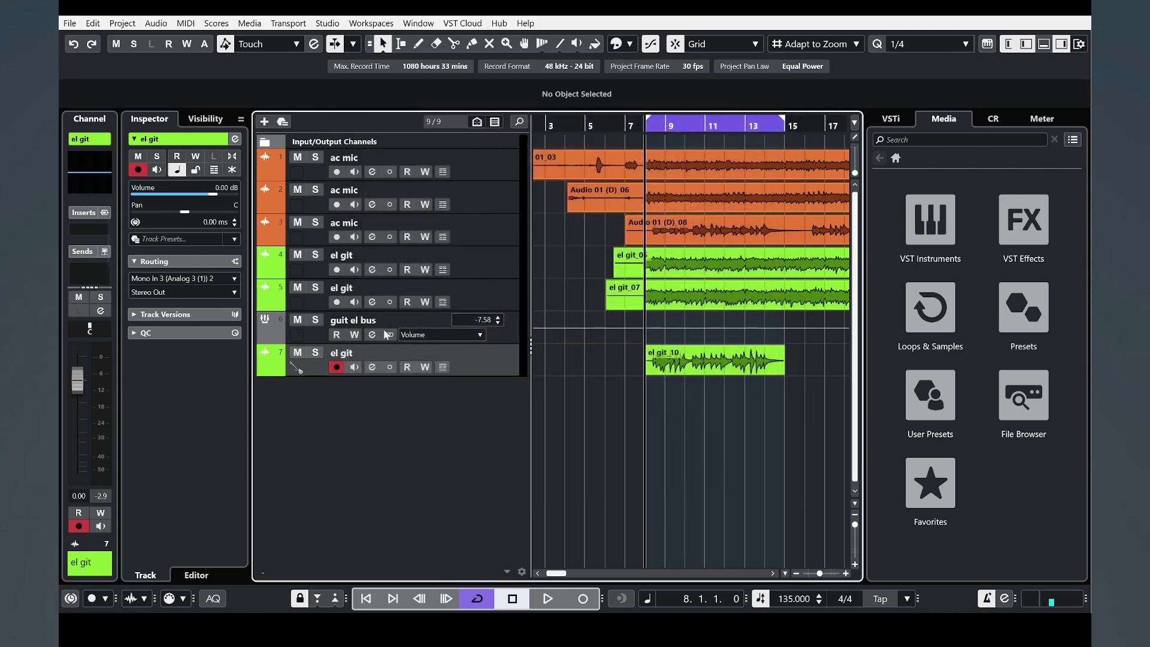
double_click(298, 236)
scroll(675, 377, "down", 2)
scroll(675, 377, "down", 2)
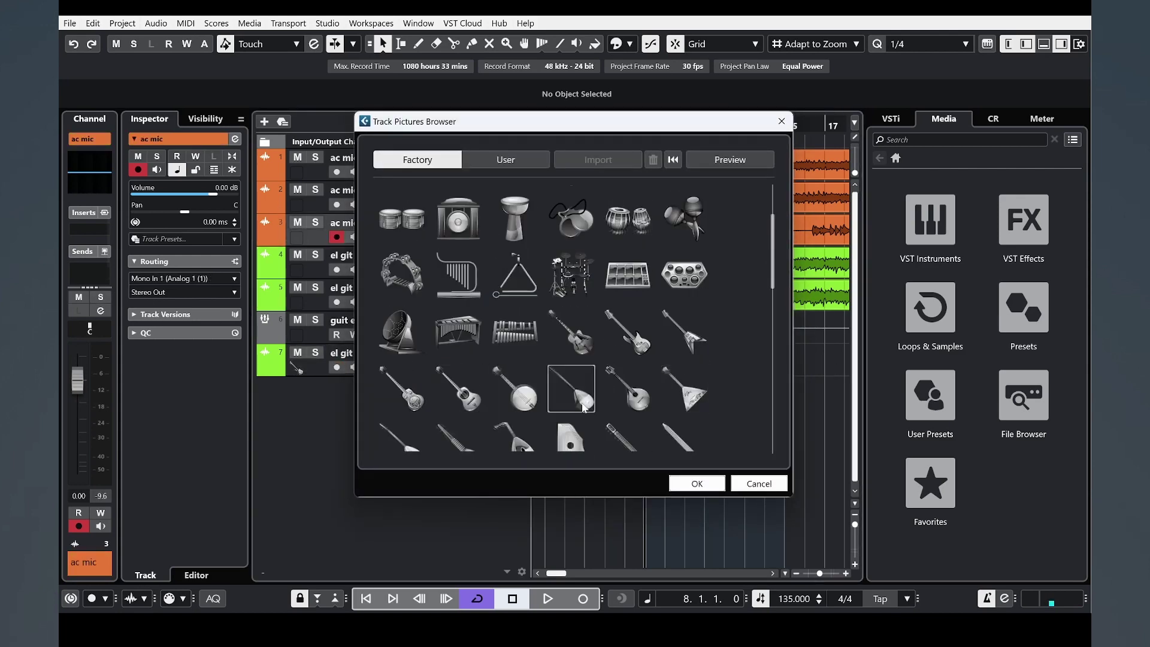